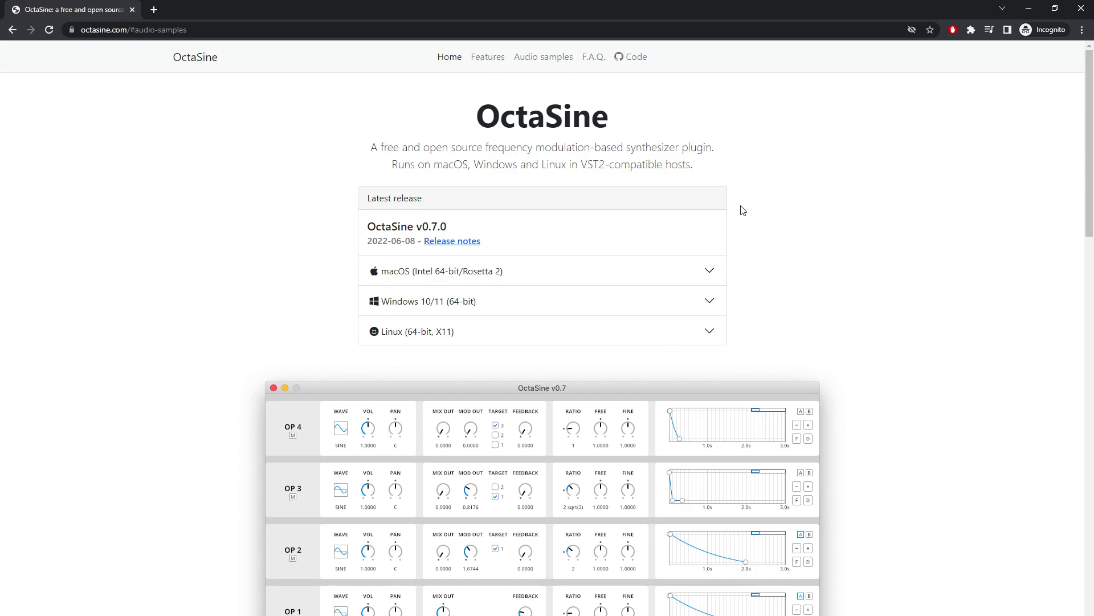
# Switch to Bitwig Studio and generate a new light, simple melody in Melody Sauce 2
pyautogui.click(1023, 11)
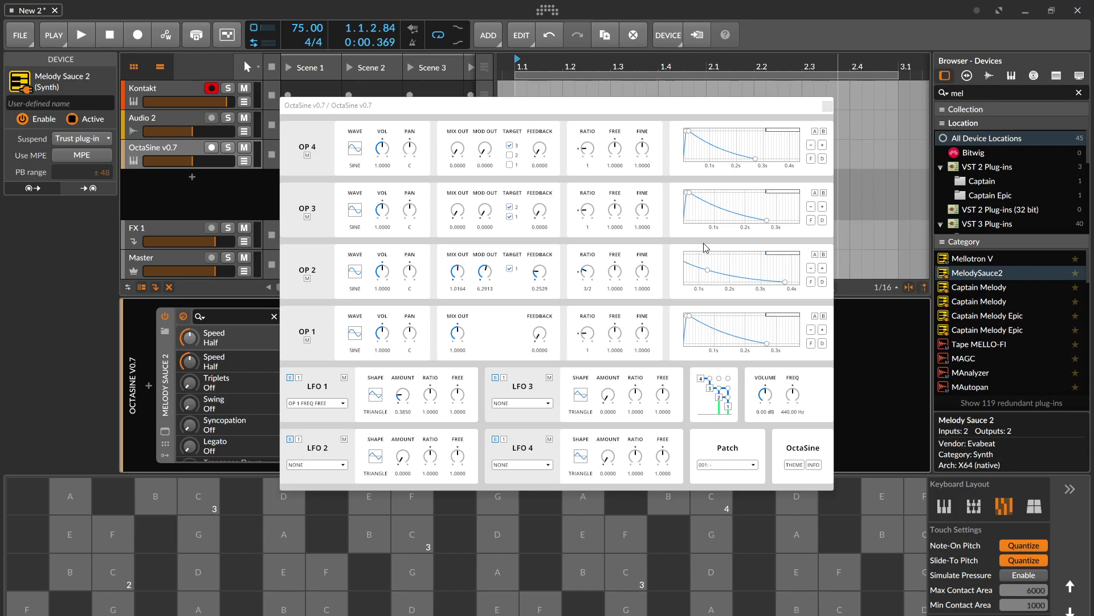
pyautogui.click(165, 432)
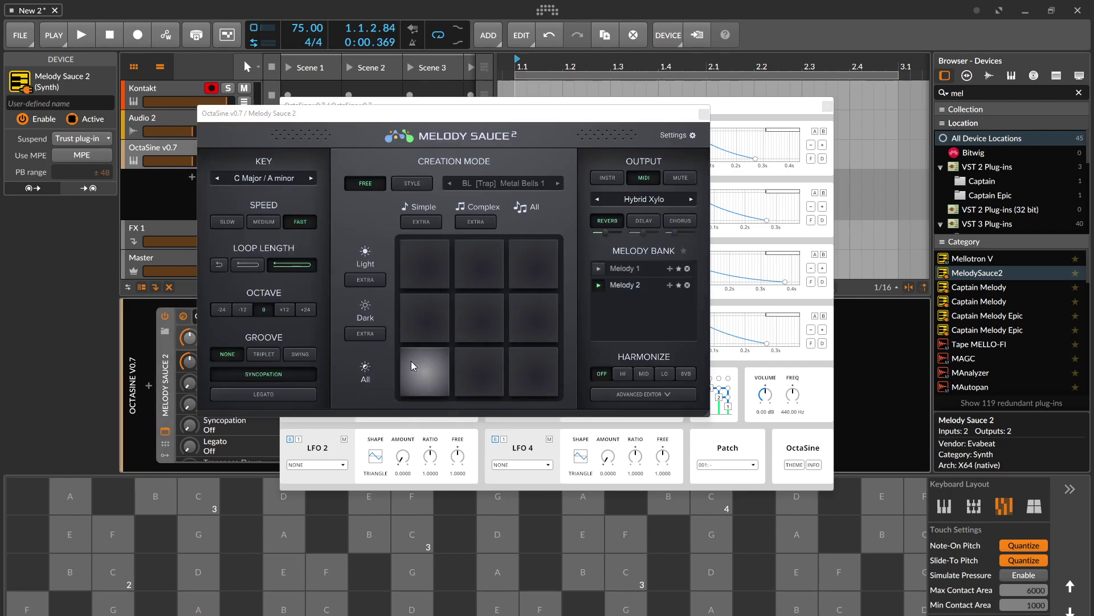
pyautogui.click(415, 279)
# Rearrange the Melody Sauce 2 and OctaSine windows with OctaSine in front, and briefly play the melody through the synth
pyautogui.moveTo(737, 106); pyautogui.dragTo(843, 195)
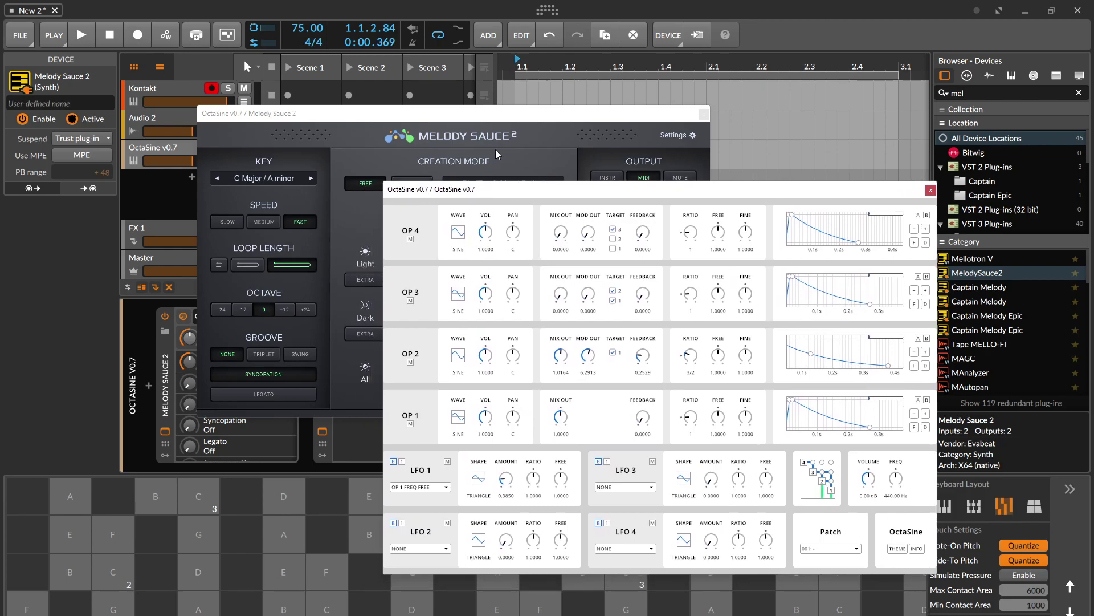
pyautogui.click(498, 132)
pyautogui.moveTo(365, 119); pyautogui.dragTo(235, 71)
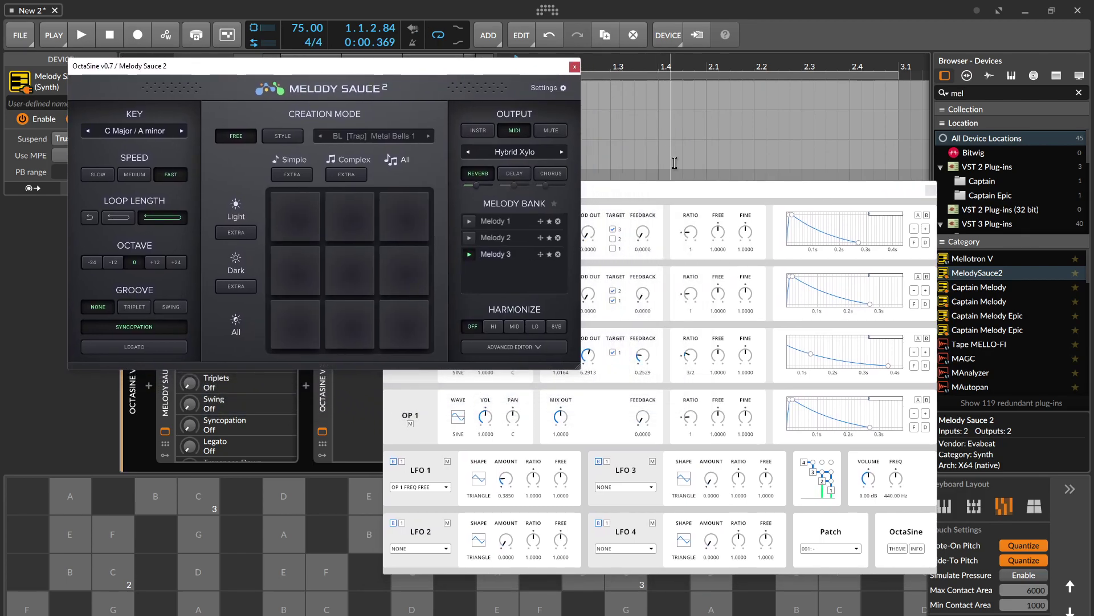
pyautogui.moveTo(677, 192); pyautogui.dragTo(611, 138)
pyautogui.press('space')
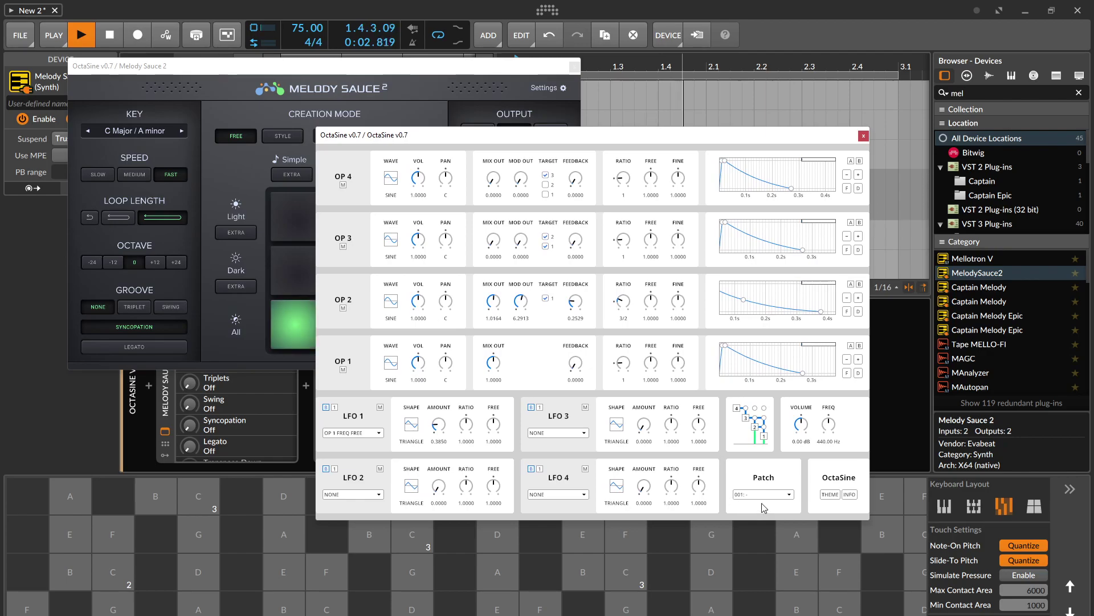
pyautogui.press('space')
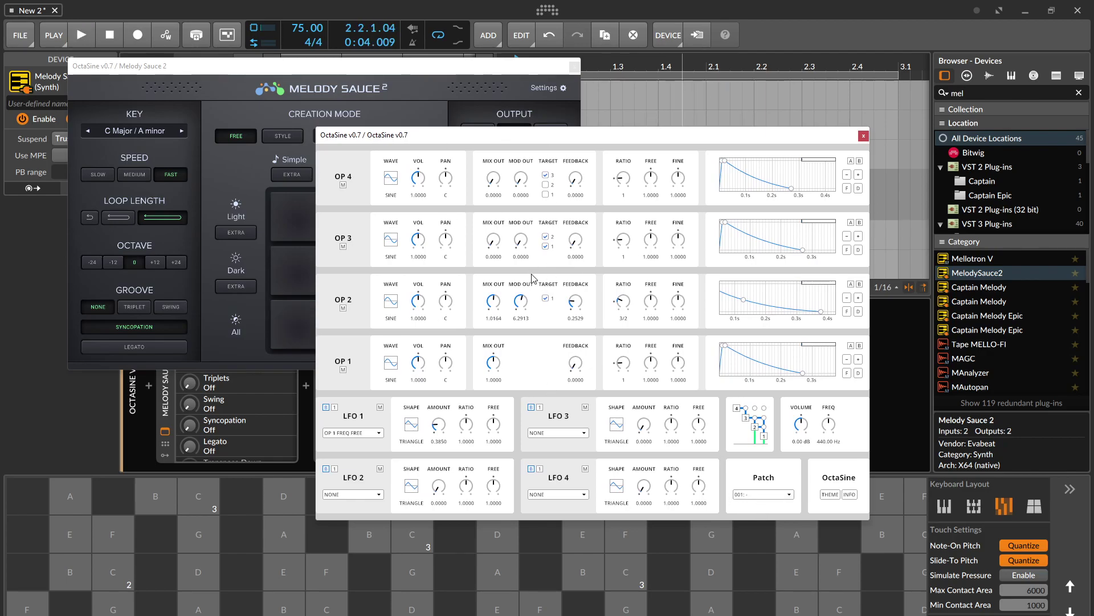
# Browse the OctaSine patch list and select patch 001
pyautogui.click(773, 494)
pyautogui.scroll(-20, 767, 394)
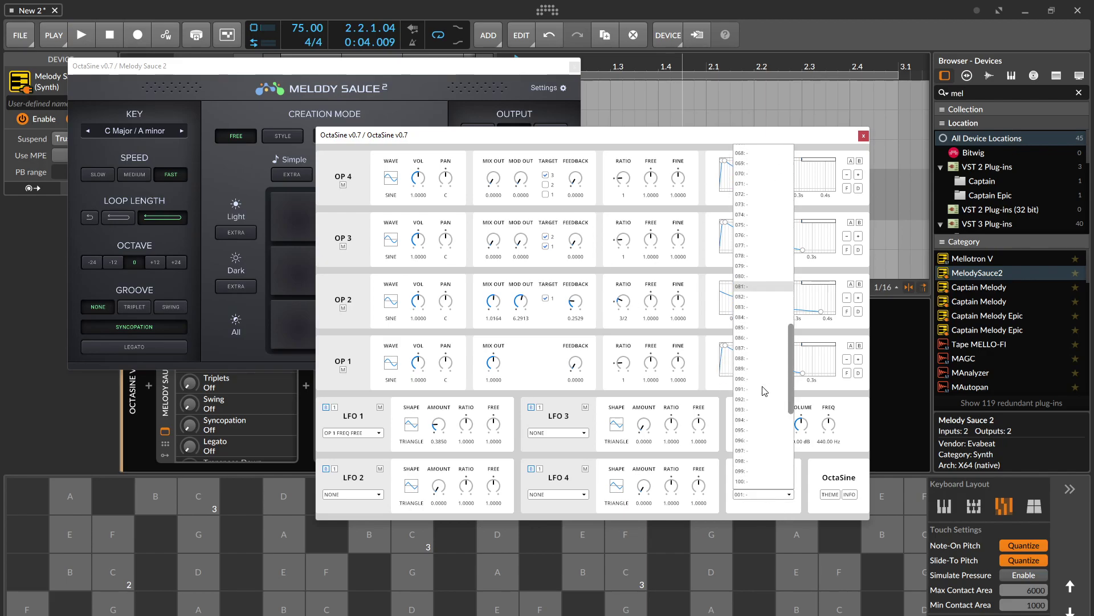
pyautogui.scroll(20, 767, 393)
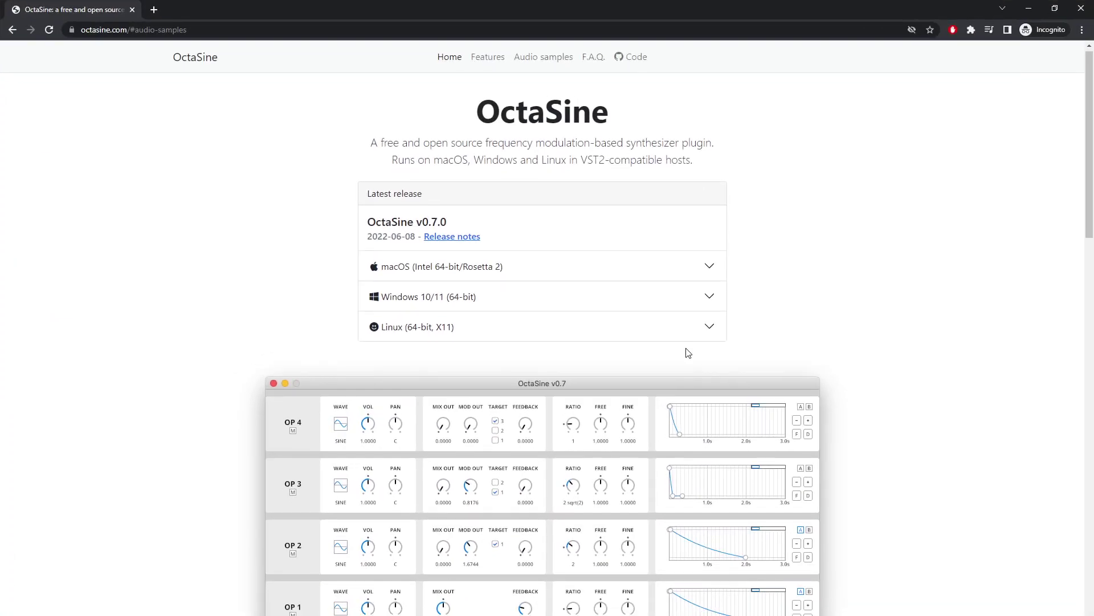
pyautogui.scroll(-20, 688, 353)
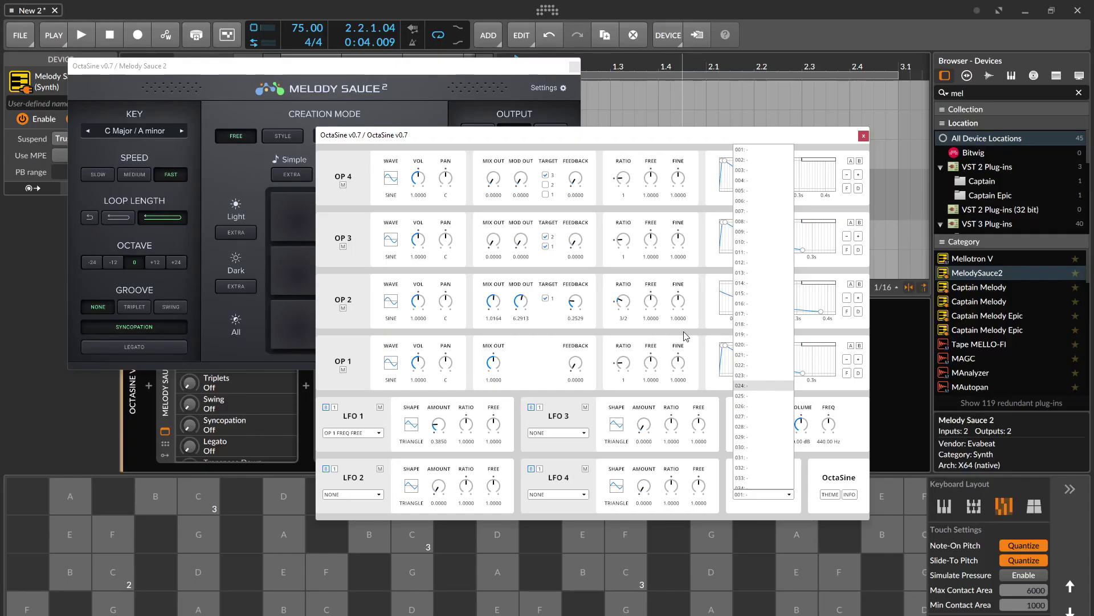
pyautogui.click(749, 151)
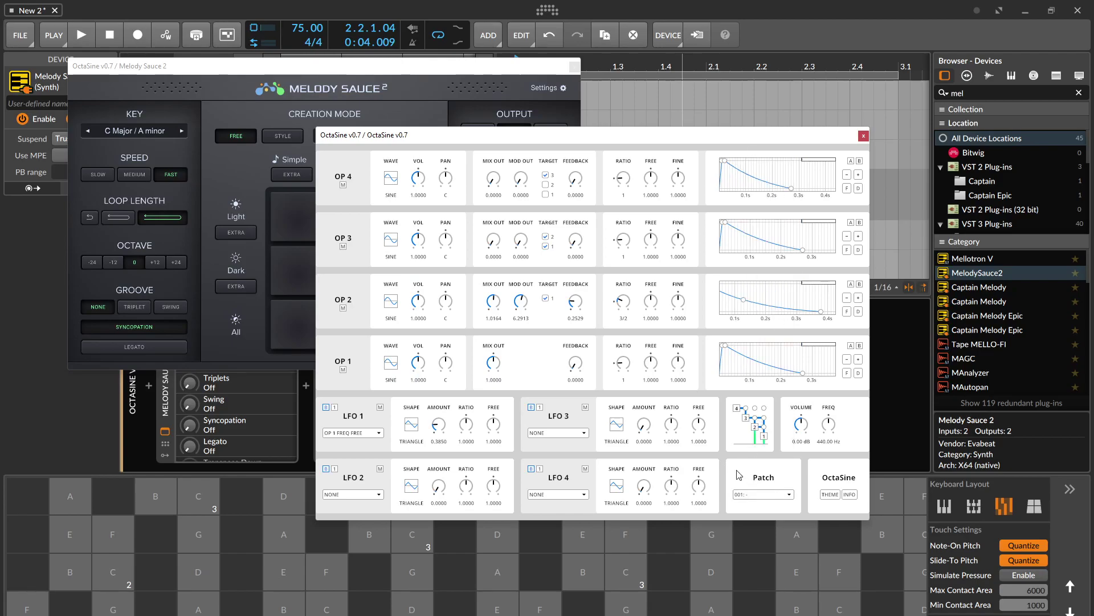
# Start playback and load patch 002 in OctaSine
pyautogui.press('space')
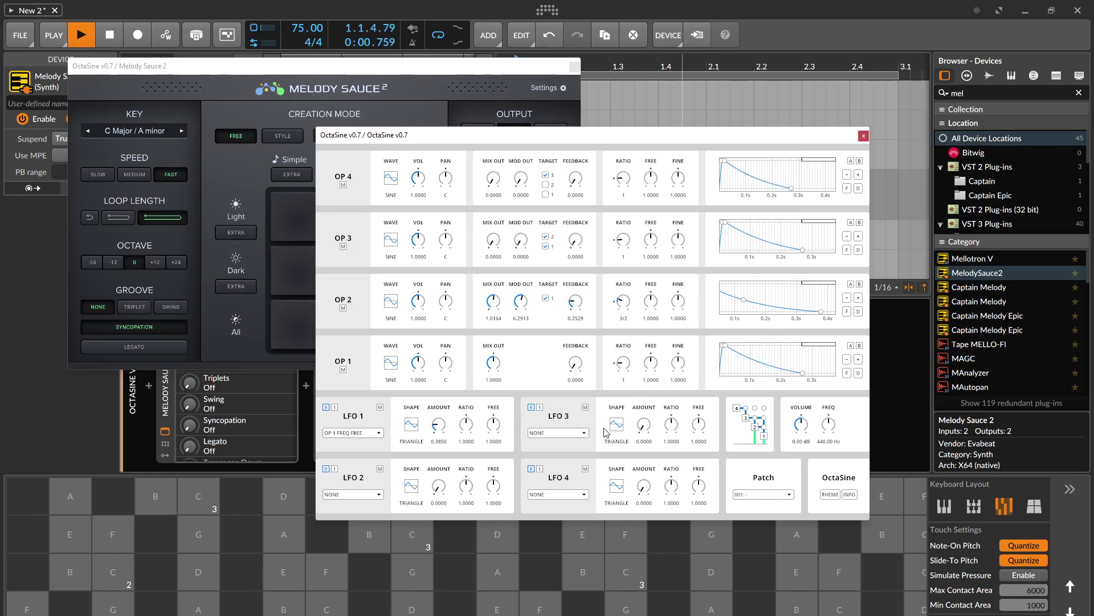
pyautogui.click(752, 494)
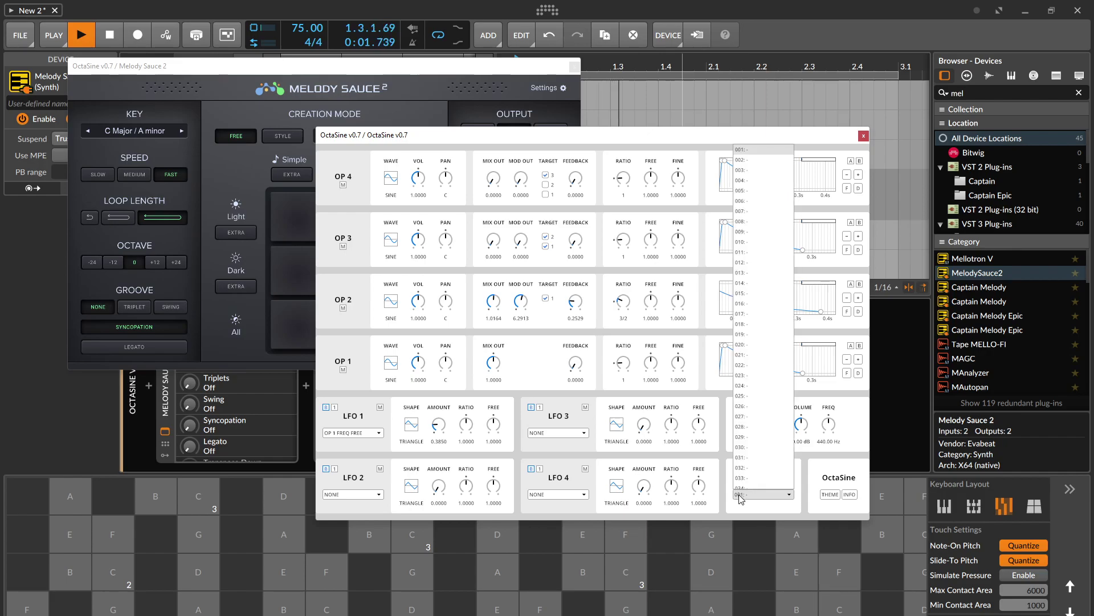
pyautogui.click(746, 167)
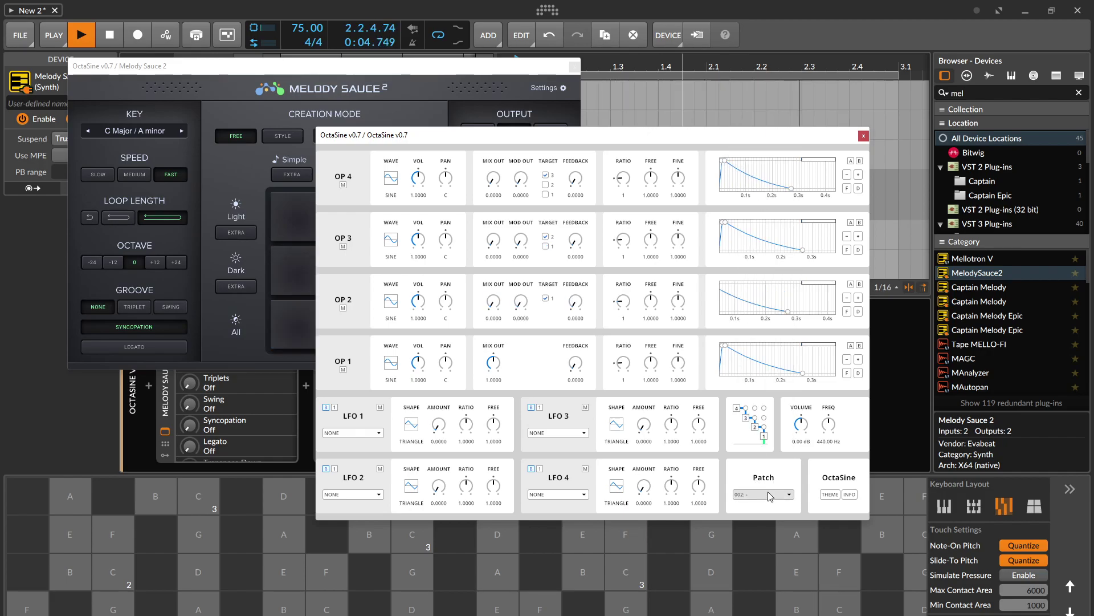
# Mute operator 1 and raise the mix out of operators 2, 3 and 4 to about 0.96, 1.19 and 1.30
pyautogui.click(343, 369)
pyautogui.click(343, 370)
pyautogui.moveTo(498, 302); pyautogui.dragTo(495, 154)
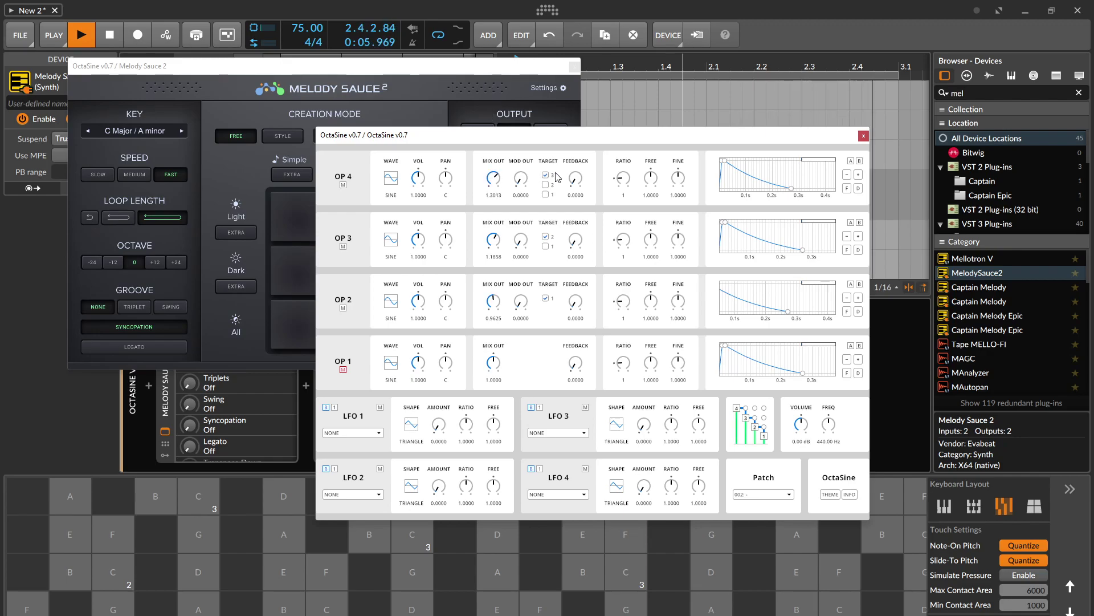
# Give operator 3 the Noise wave, volume about 0.68 and pan 20L, and set operator 4 to volume about 0.62 and pan 40R
pyautogui.click(391, 182)
pyautogui.click(391, 239)
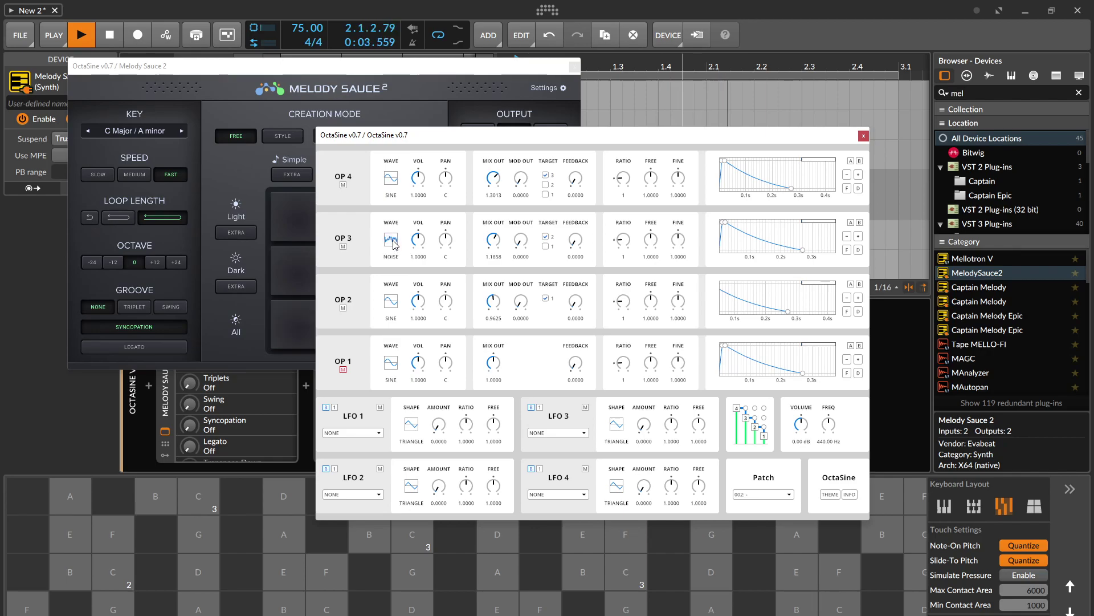
pyautogui.moveTo(418, 240); pyautogui.dragTo(421, 268)
pyautogui.moveTo(418, 178); pyautogui.dragTo(446, 166)
pyautogui.moveTo(444, 240); pyautogui.dragTo(447, 274)
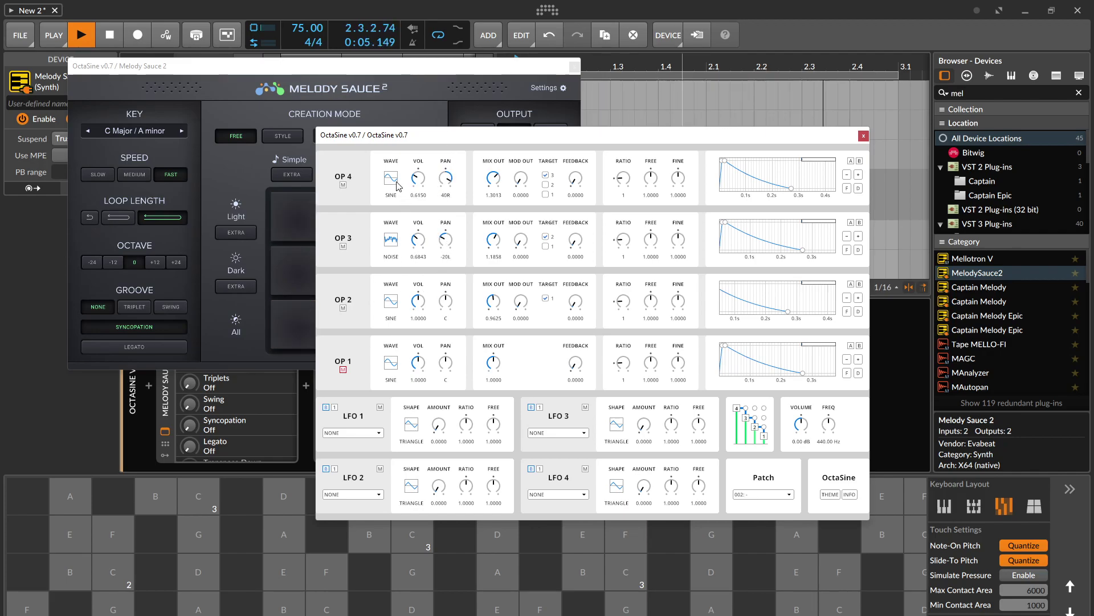
pyautogui.press('space')
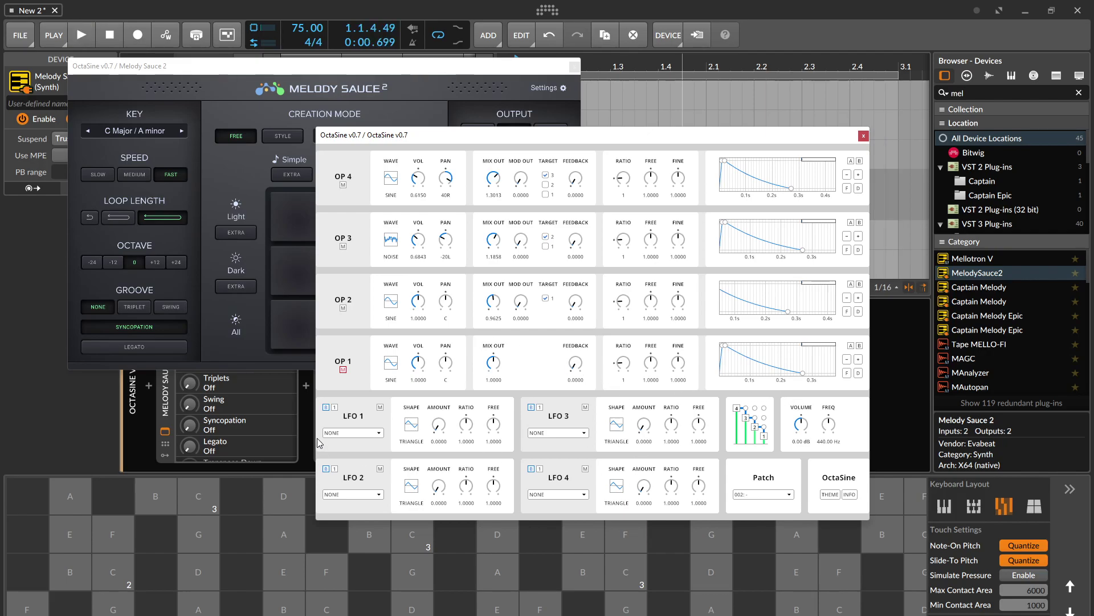
# Assign LFO 1 to the OP 1 FREQ RATIO target
pyautogui.click(353, 432)
pyautogui.scroll(-3, 365, 319)
pyautogui.scroll(2, 373, 316)
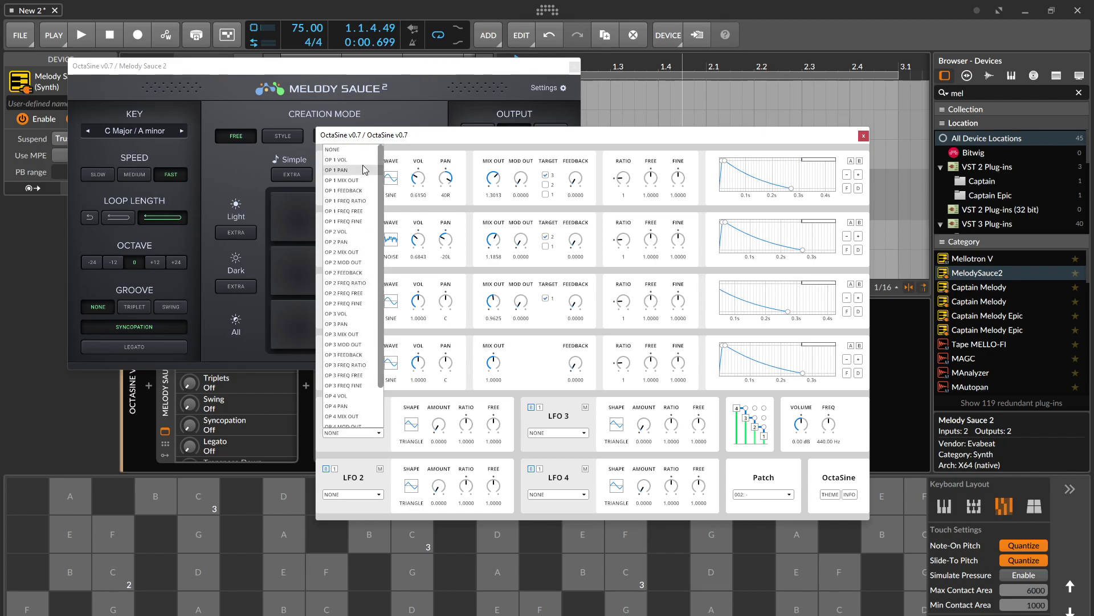
pyautogui.click(369, 201)
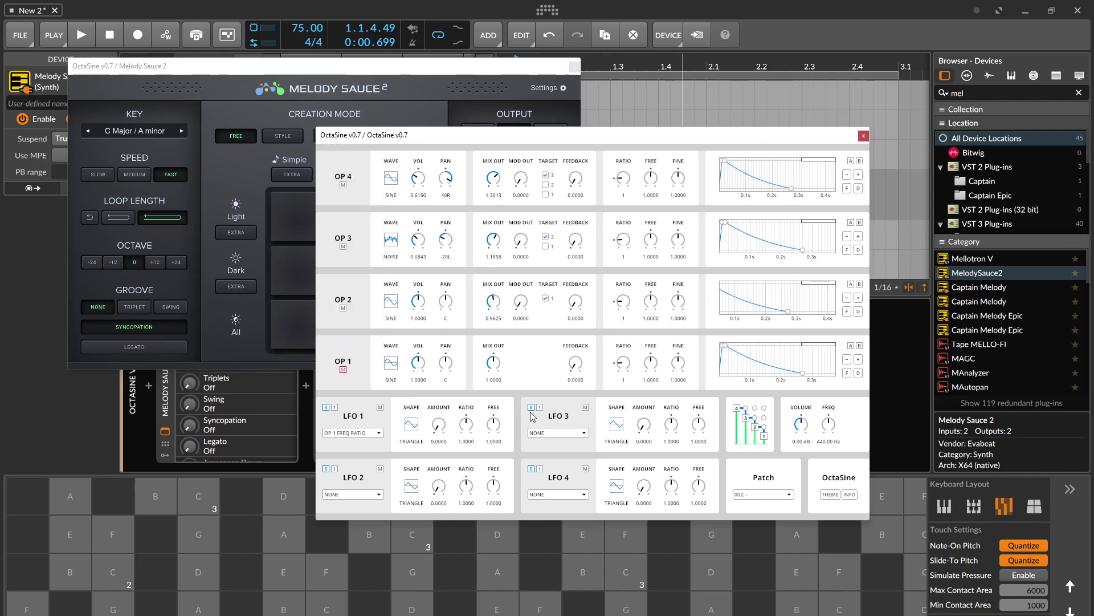
# During playback, set LFO 1's amount to about 1.19, ratio to 8 and free to about 1.10, and operator 1's ratio to 5/2
pyautogui.press('space')
pyautogui.moveTo(438, 424); pyautogui.dragTo(438, 357)
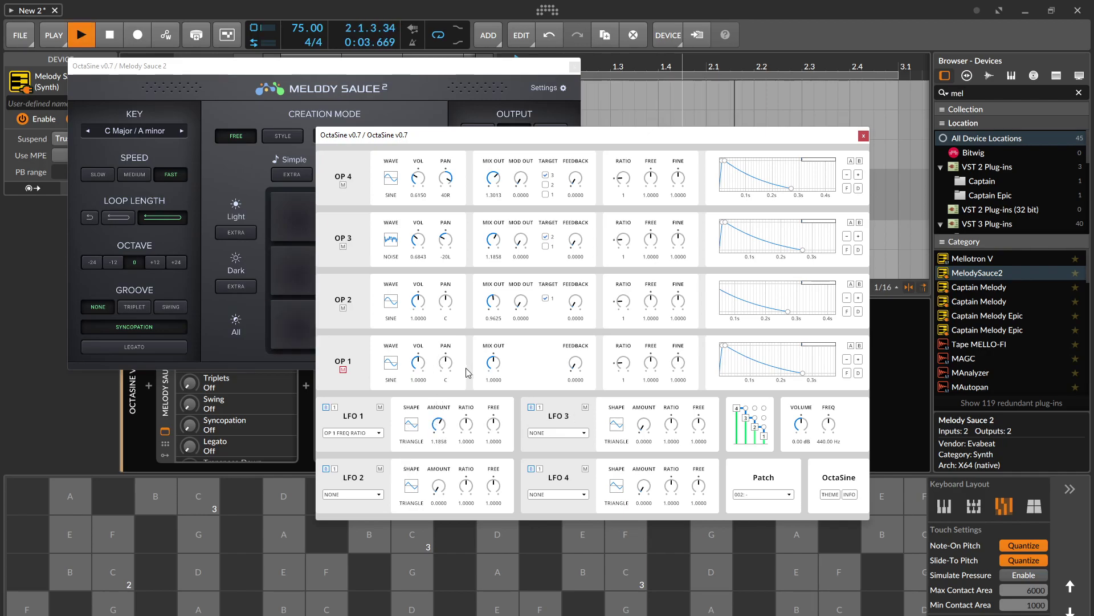
pyautogui.moveTo(463, 399); pyautogui.dragTo(464, 372)
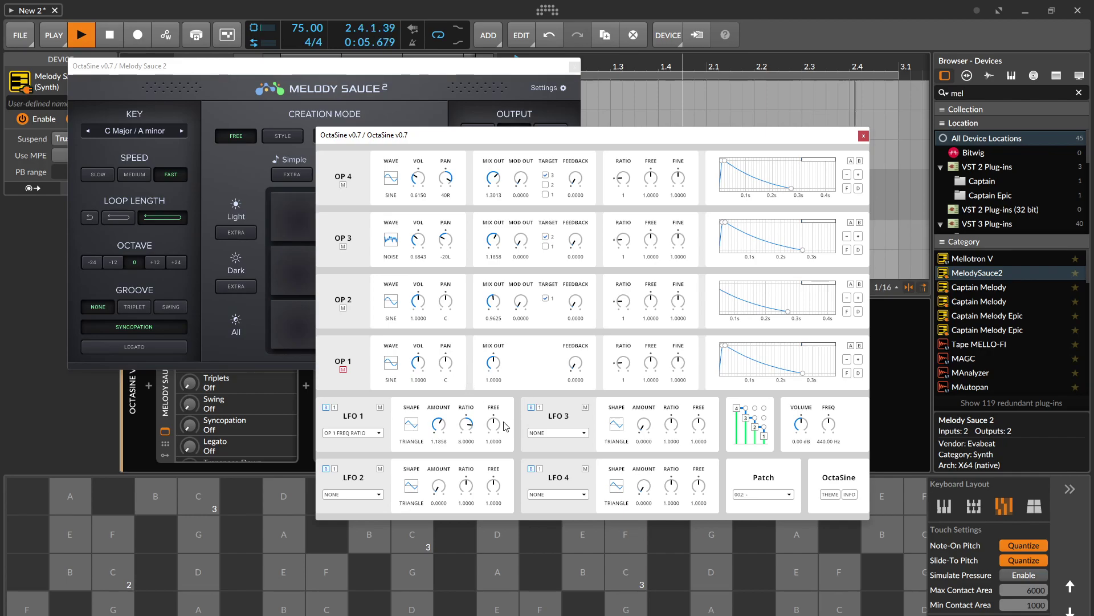
pyautogui.moveTo(495, 425); pyautogui.dragTo(495, 431)
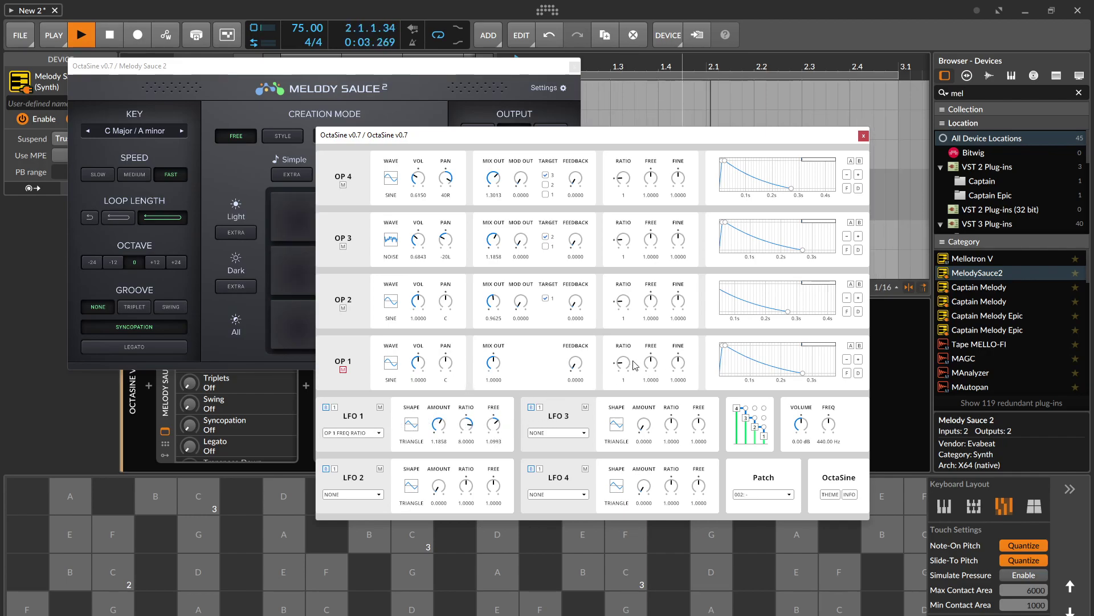
pyautogui.moveTo(623, 363); pyautogui.dragTo(606, 343)
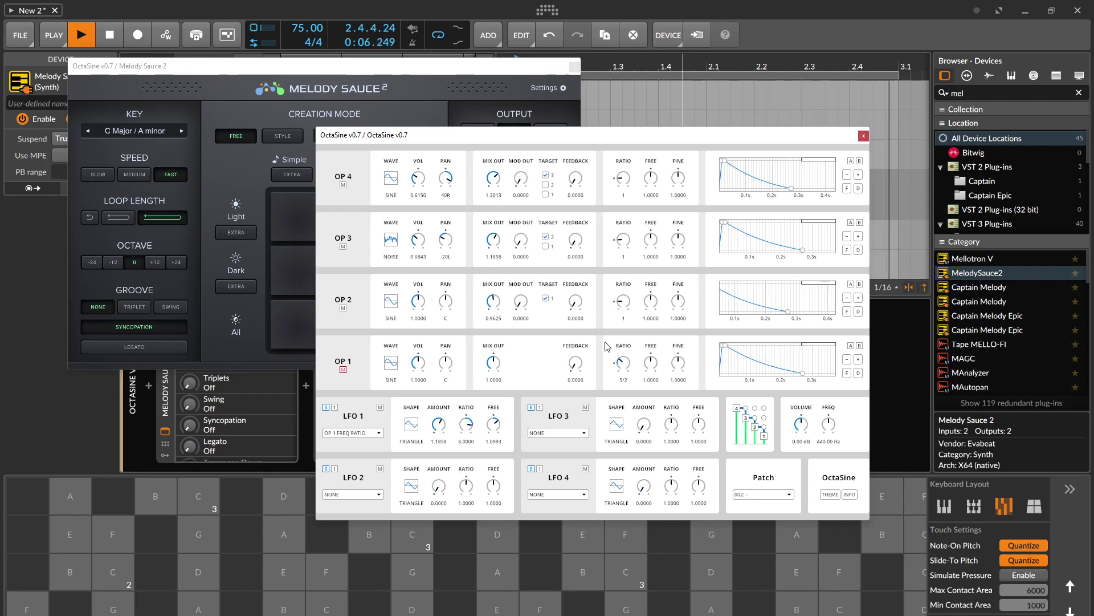
# Retarget LFO 1 to OP 2 FREQ RATIO and set operator 2's ratio to 1/4
pyautogui.click(373, 433)
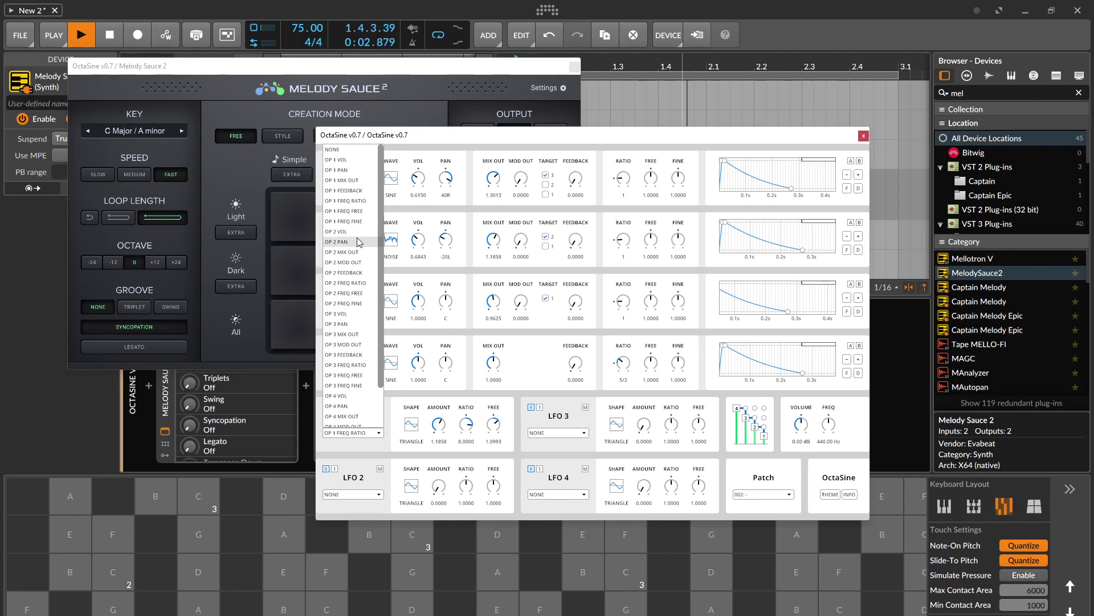
pyautogui.click(359, 284)
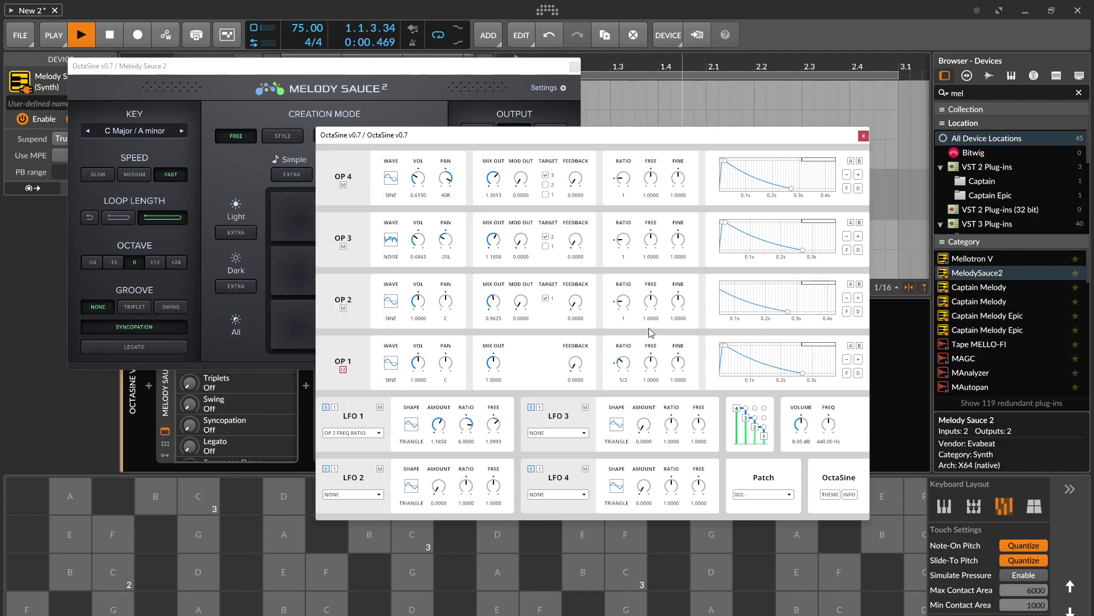
pyautogui.moveTo(622, 297); pyautogui.dragTo(621, 324)
# Raise operator 2's mix out to about 1.35 and its feedback to about 2.35, keeping the sine wave
pyautogui.click(397, 306)
pyautogui.click(397, 307)
pyautogui.moveTo(494, 303); pyautogui.dragTo(475, 272)
pyautogui.moveTo(574, 298); pyautogui.dragTo(572, 237)
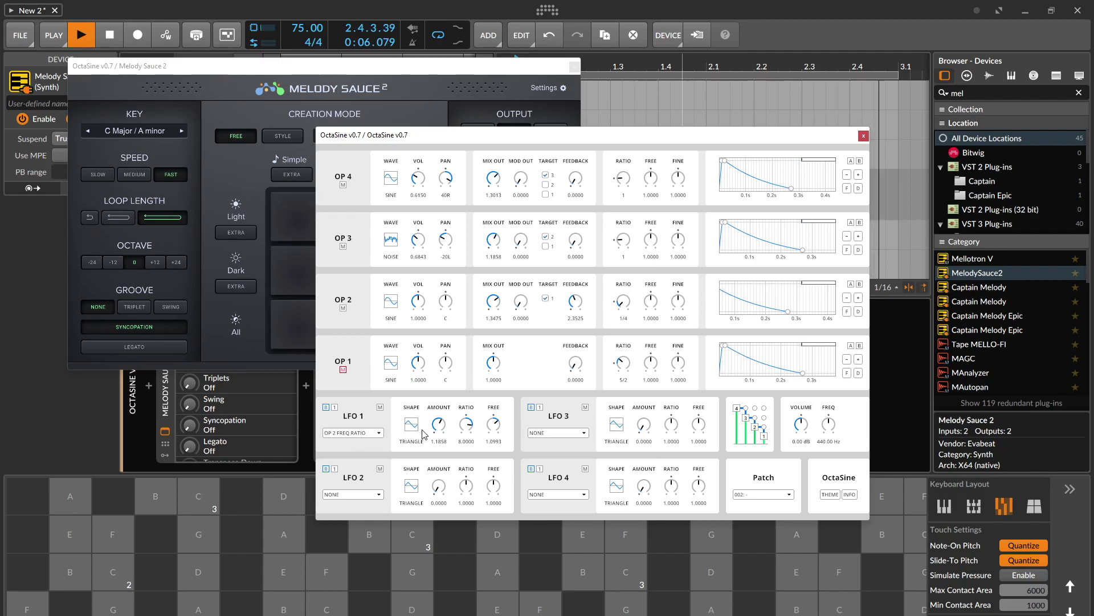
# Reduce LFO 1's amount to about 0.36 and its ratio to 0.25, and stop playback
pyautogui.moveTo(439, 451); pyautogui.dragTo(433, 497)
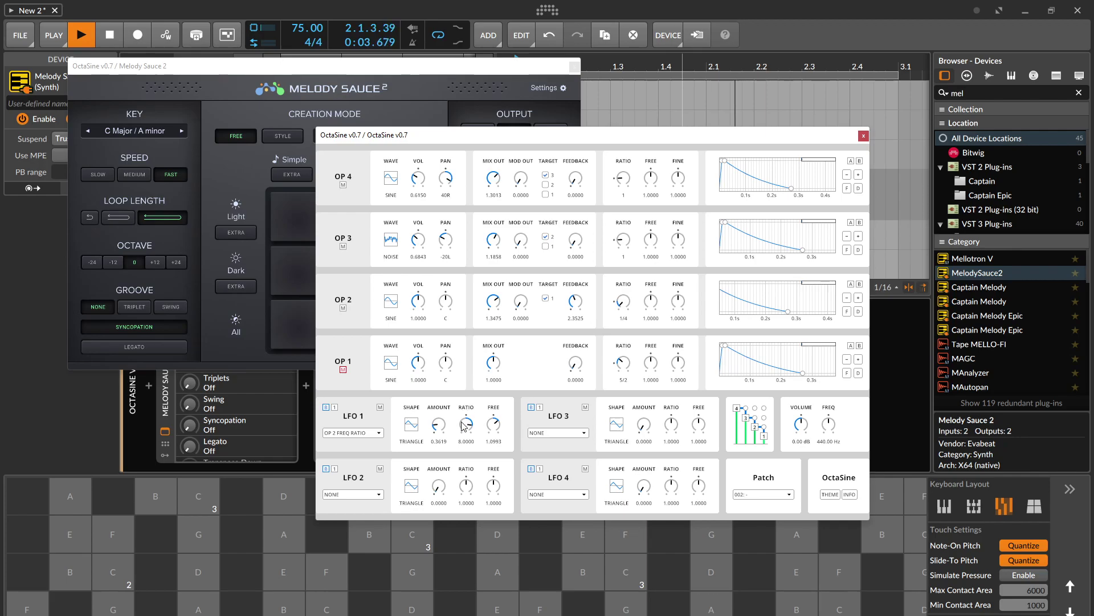
pyautogui.moveTo(472, 432); pyautogui.dragTo(463, 508)
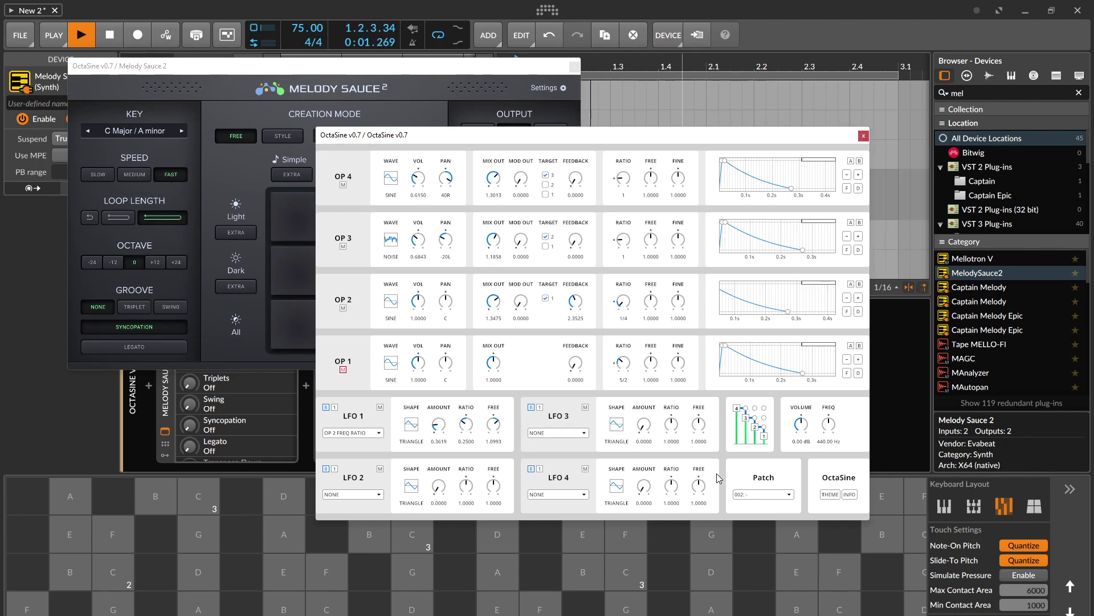
pyautogui.press('space')
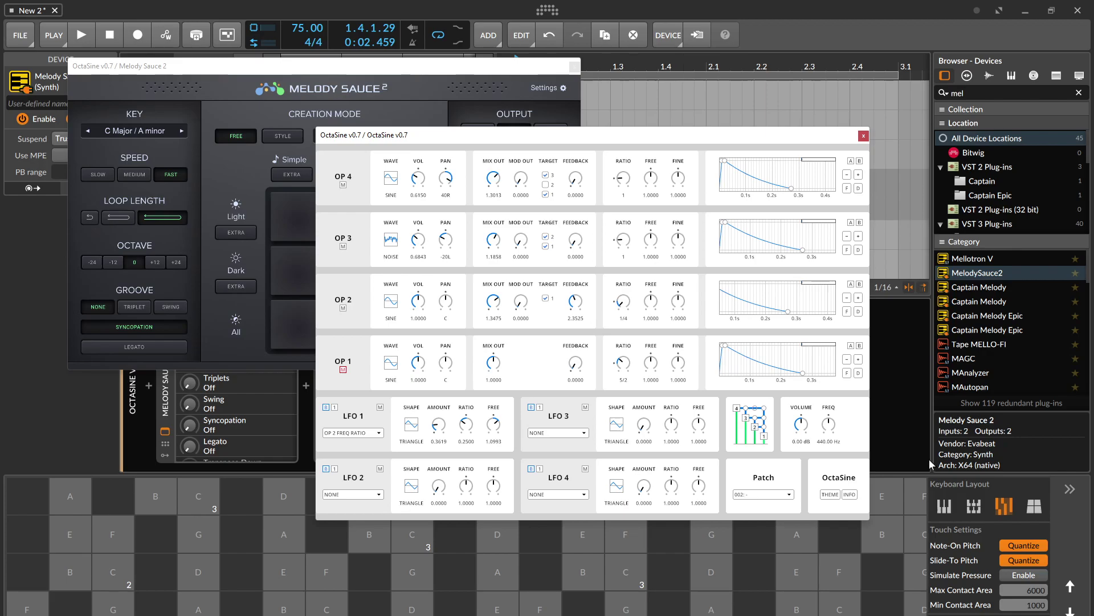
# Resume playback and lower the mix out of operators 2, 3 and 4 to about 0.58, 0.21 and 0.83
pyautogui.press('space')
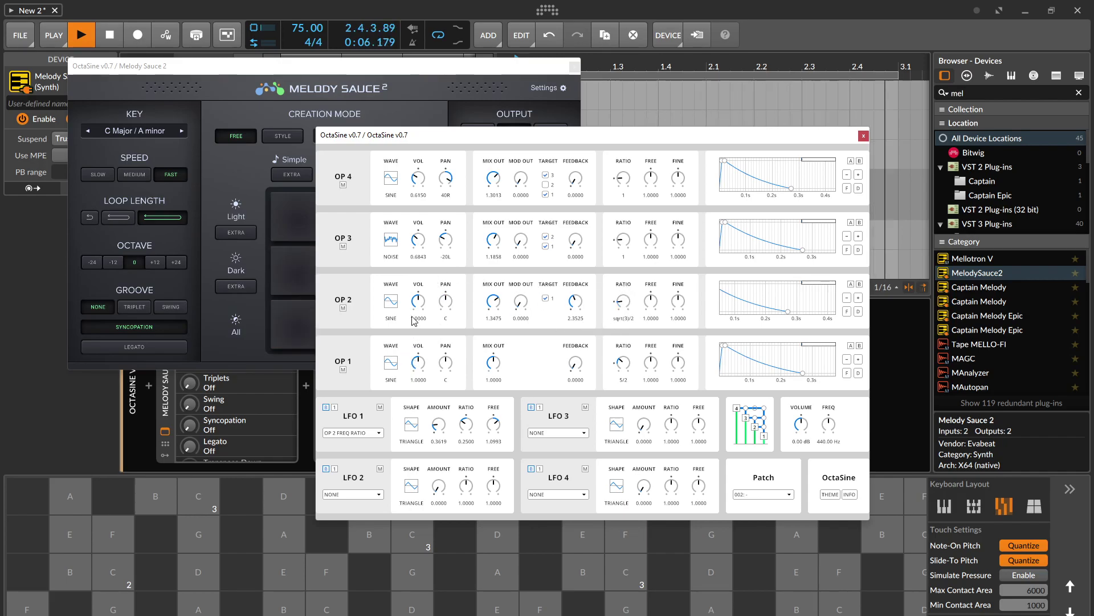
pyautogui.moveTo(500, 303)
pyautogui.mouseDown()
pyautogui.moveTo(488, 385)
pyautogui.moveTo(492, 297)
pyautogui.mouseUp()
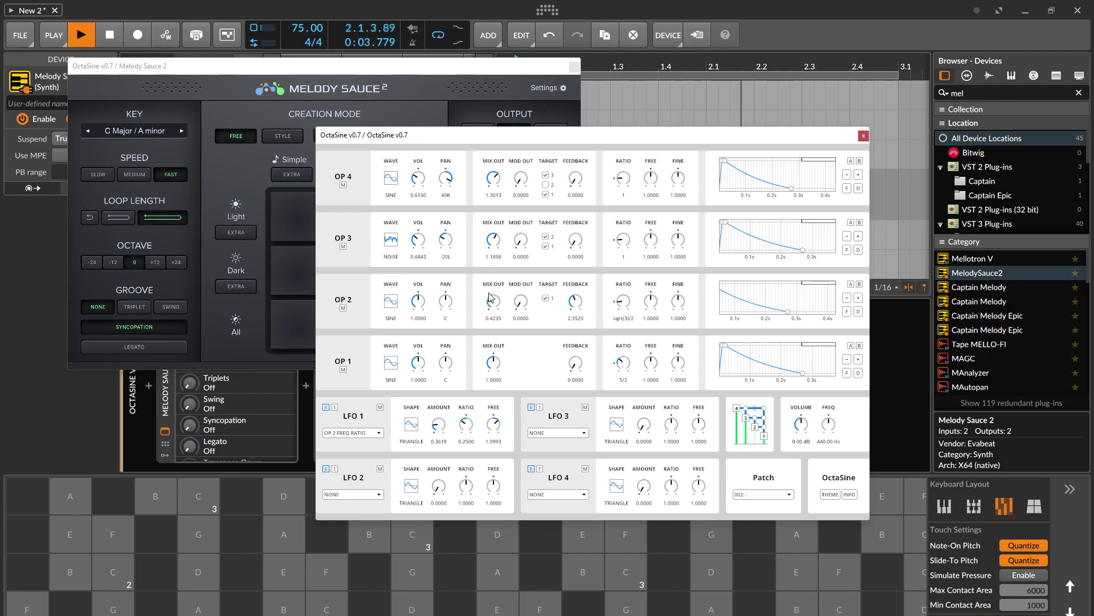
pyautogui.moveTo(494, 249); pyautogui.dragTo(490, 328)
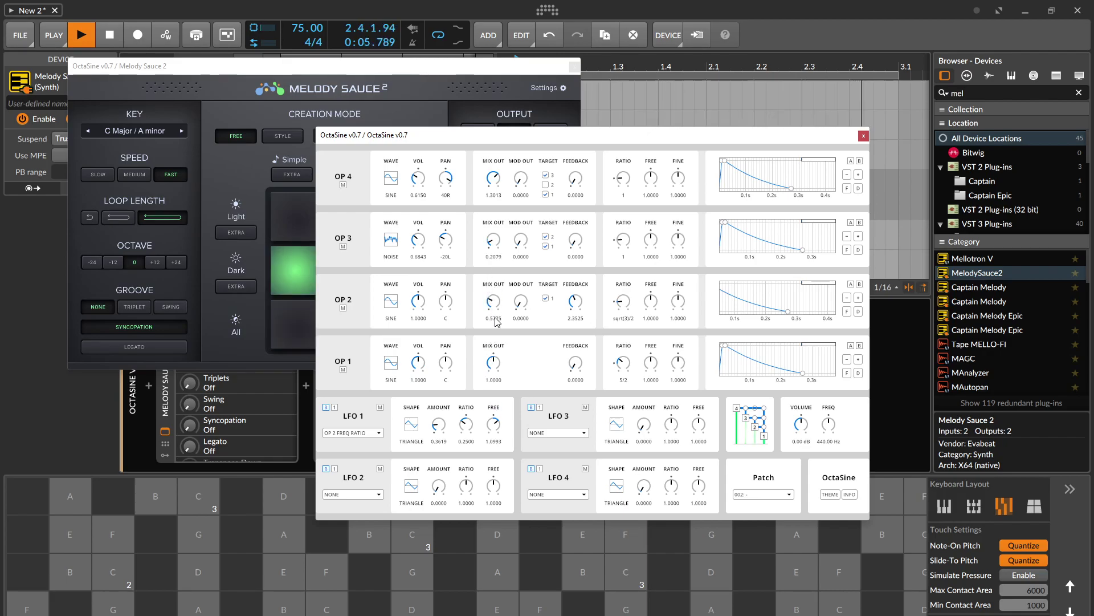
pyautogui.moveTo(497, 182); pyautogui.dragTo(492, 217)
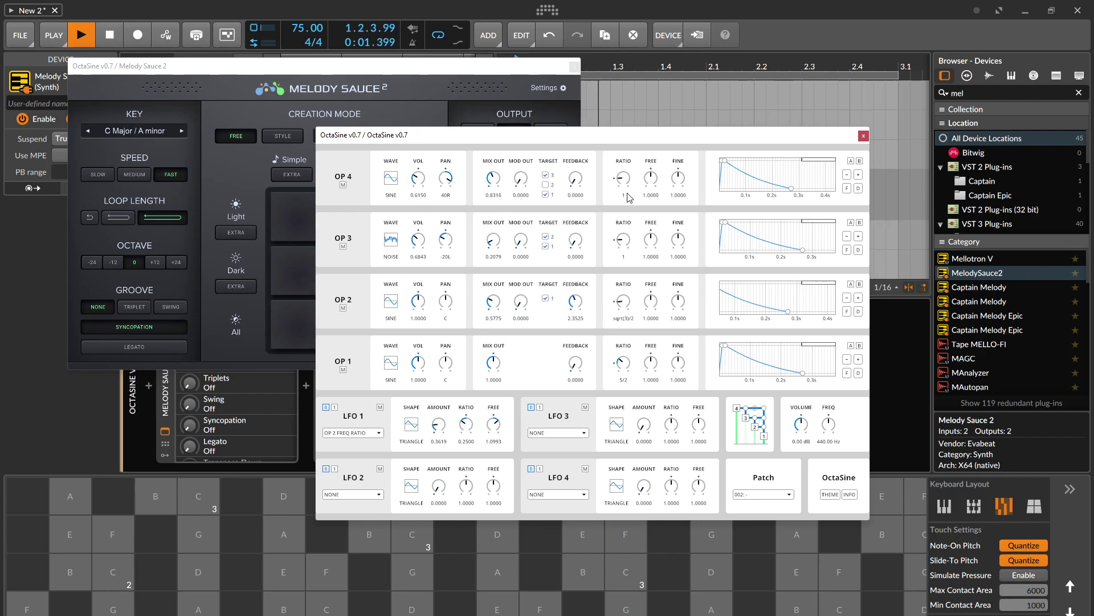
# Set operator 4's frequency ratio to 3 and operator 3's frequency ratio to 2 sqrt(3)
pyautogui.moveTo(624, 180); pyautogui.dragTo(623, 150)
pyautogui.moveTo(622, 241); pyautogui.dragTo(615, 205)
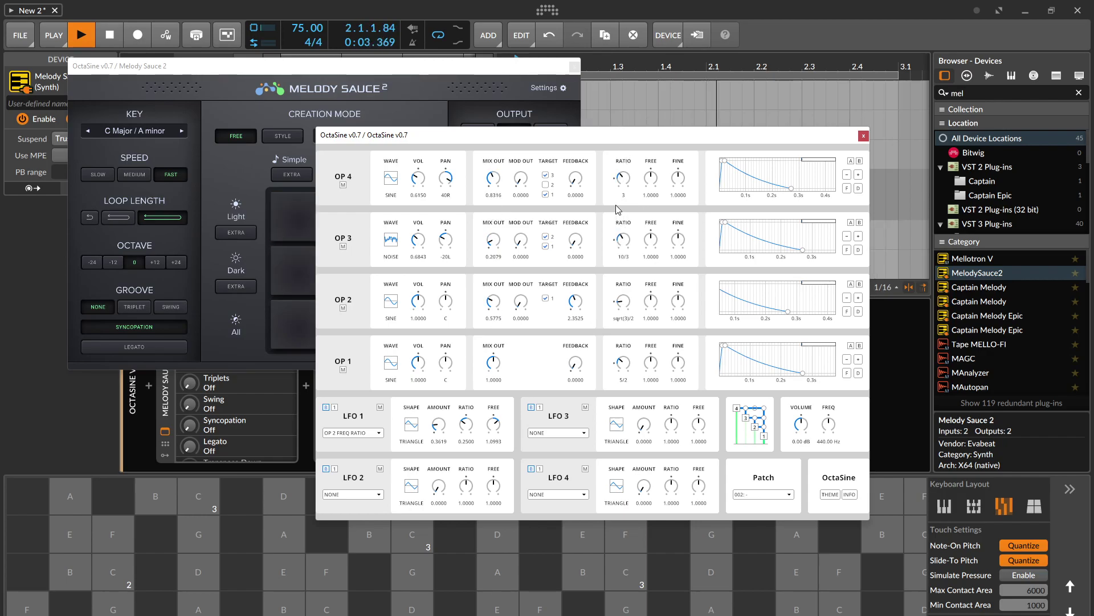
# Zoom in on operator 3's envelope, lengthen its attack to about 0.05 s and raise its decay end level
pyautogui.click(847, 237)
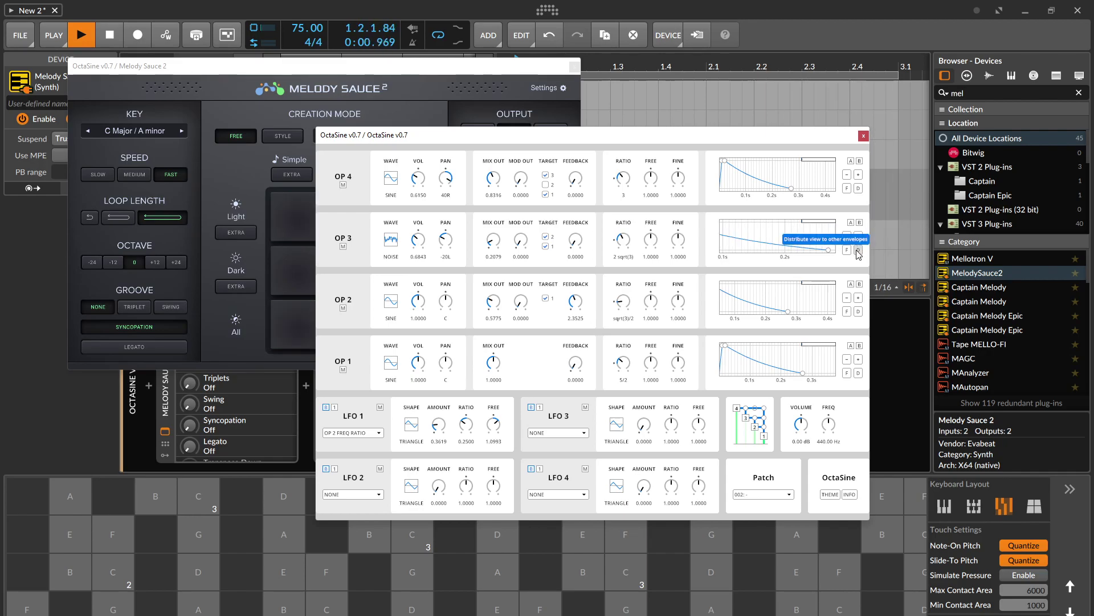
pyautogui.moveTo(833, 250)
pyautogui.mouseDown()
pyautogui.moveTo(735, 251)
pyautogui.moveTo(829, 243)
pyautogui.mouseUp()
pyautogui.moveTo(730, 223); pyautogui.dragTo(749, 243)
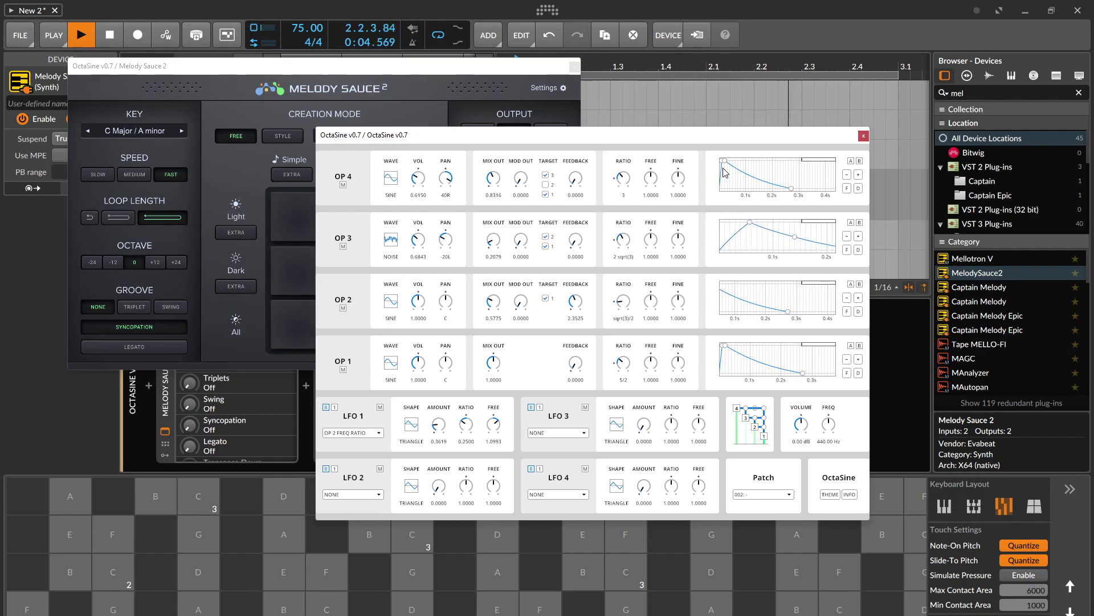
# Reshape operator 4's envelope with an attack of about 0.1 s and a high, later decay point, and raise its feedback to about 0.10
pyautogui.scroll(1, 726, 169)
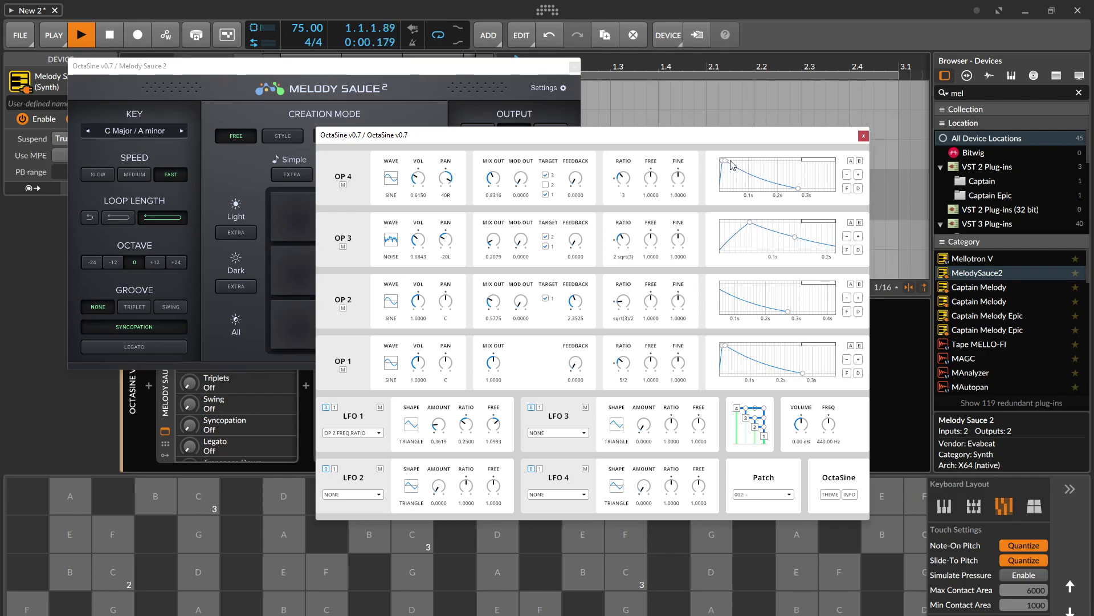
pyautogui.moveTo(726, 161); pyautogui.dragTo(789, 168)
pyautogui.moveTo(722, 165); pyautogui.dragTo(754, 162)
pyautogui.moveTo(564, 173)
pyautogui.mouseDown()
pyautogui.moveTo(575, 180)
pyautogui.moveTo(575, 162)
pyautogui.mouseUp()
# Remove all of operator 4's modulation targets and leave operator 3 targeting only operator 2, with operator 2 targeting operator 1
pyautogui.click(547, 185)
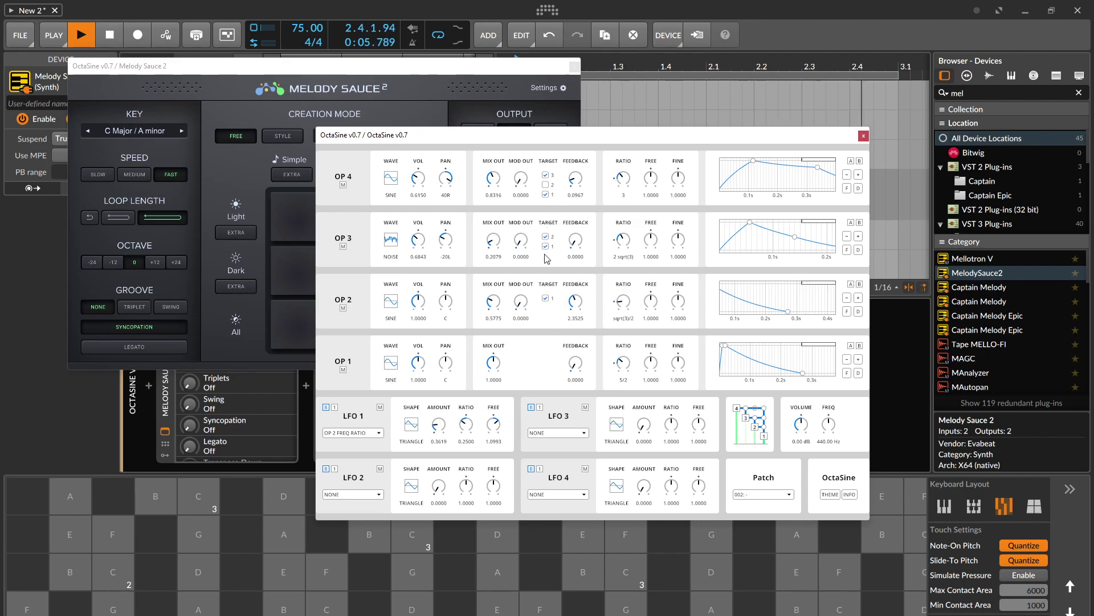
pyautogui.click(546, 246)
pyautogui.click(545, 236)
pyautogui.click(545, 175)
pyautogui.click(545, 194)
pyautogui.click(547, 298)
# Give operator 3 a sine wave, a frequency ratio of 2.25π, feedback of about 0.93 and mix out of about 0.92
pyautogui.scroll(3, 612, 235)
pyautogui.scroll(5, 576, 240)
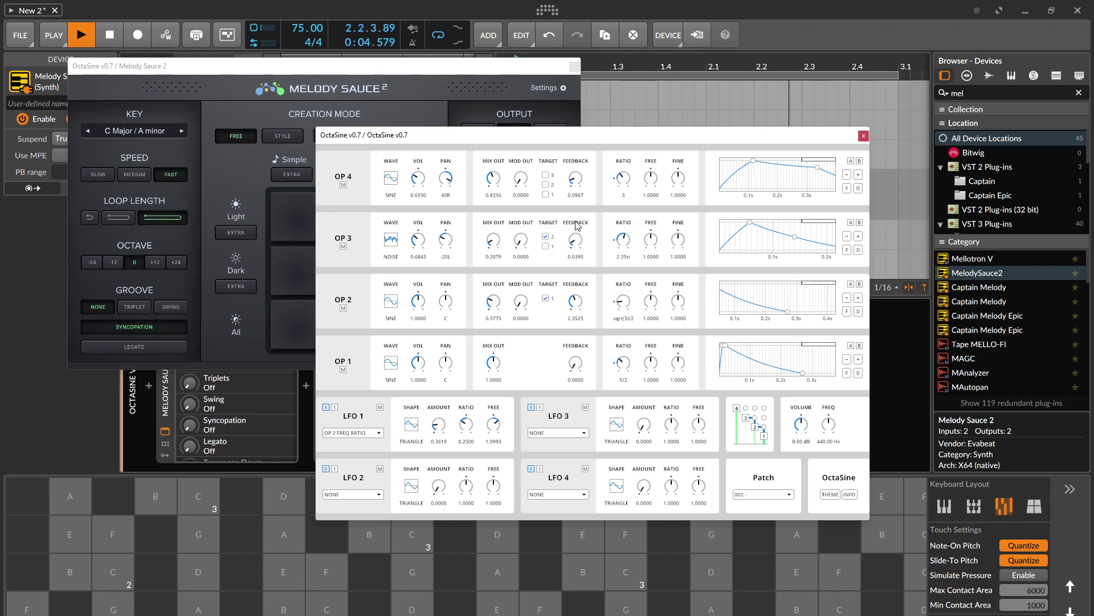
pyautogui.moveTo(496, 238); pyautogui.dragTo(498, 200)
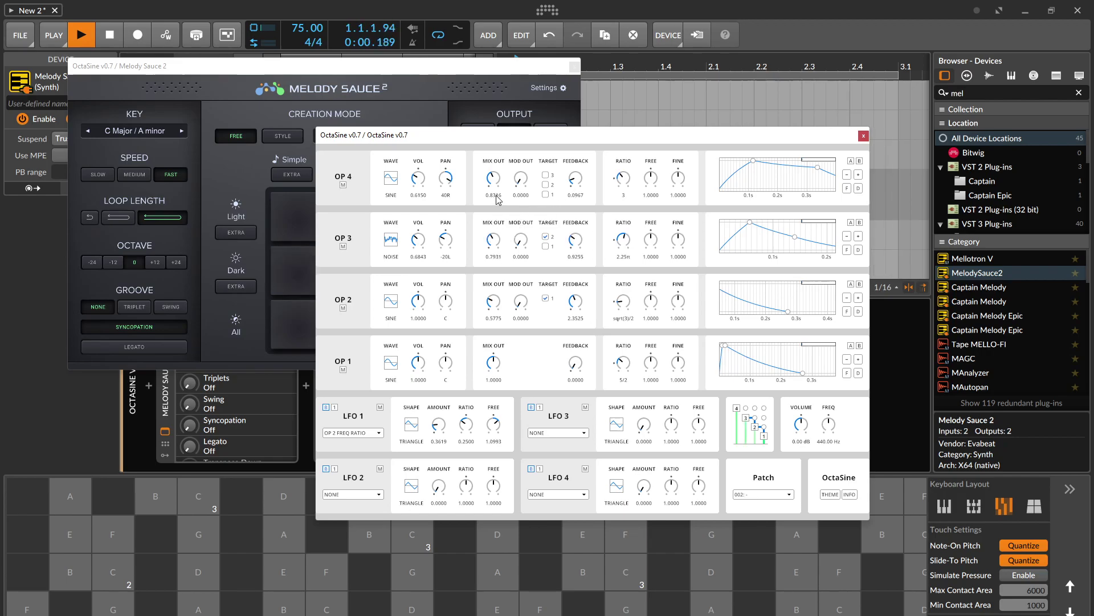
pyautogui.click(397, 243)
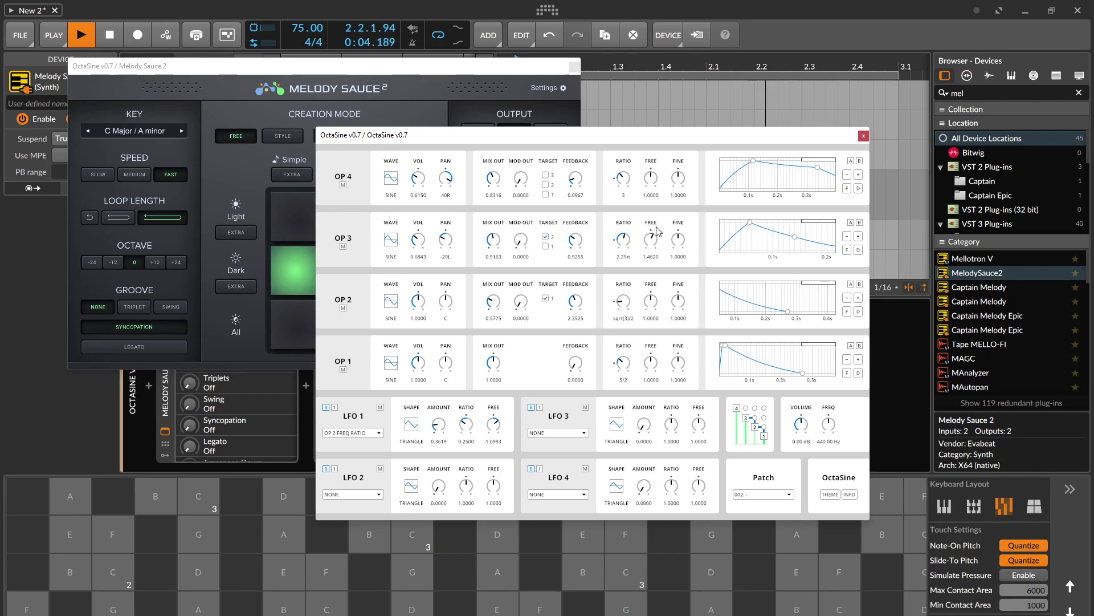
# Lower the free frequency of operators 3 and 2 to about 0.50 and 0.36, and set operator 2's ratio to π
pyautogui.moveTo(654, 229); pyautogui.dragTo(657, 259)
pyautogui.moveTo(650, 301); pyautogui.dragTo(625, 273)
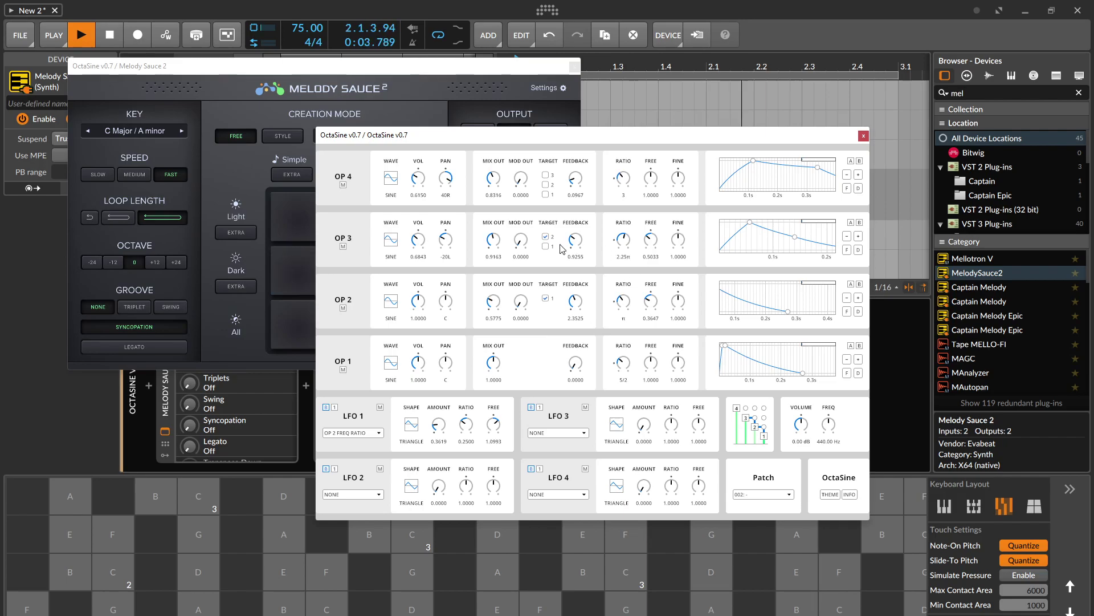
# Raise the mod out of operator 3 to about 6.87 and of operator 2 to about 2.41, keeping their targets
pyautogui.moveTo(519, 220)
pyautogui.mouseDown()
pyautogui.moveTo(523, 182)
pyautogui.moveTo(527, 230)
pyautogui.mouseUp()
pyautogui.click(545, 237)
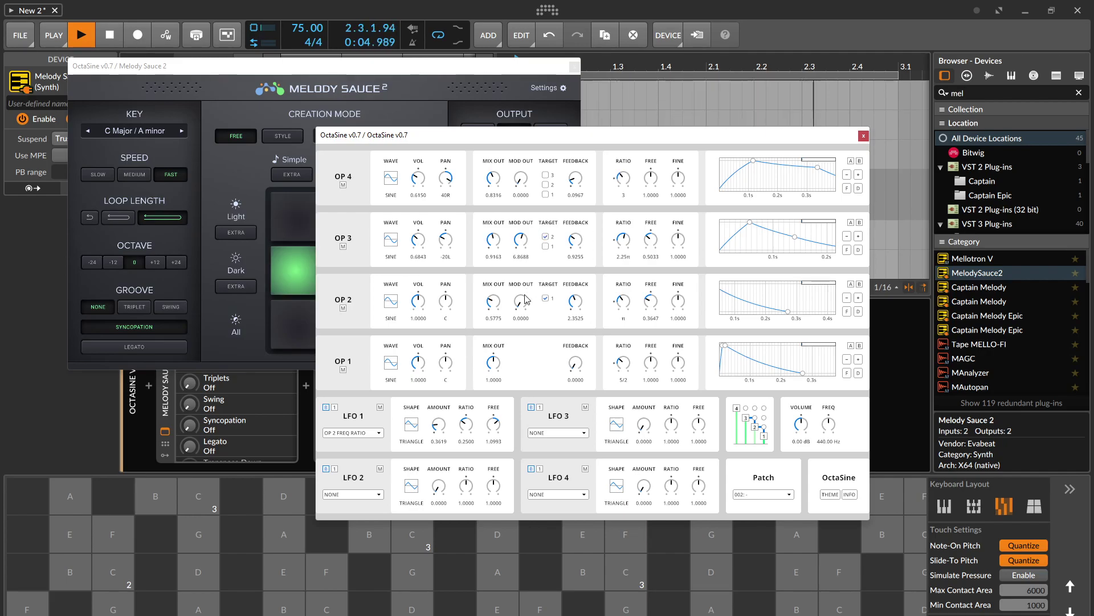
pyautogui.moveTo(521, 302); pyautogui.dragTo(518, 242)
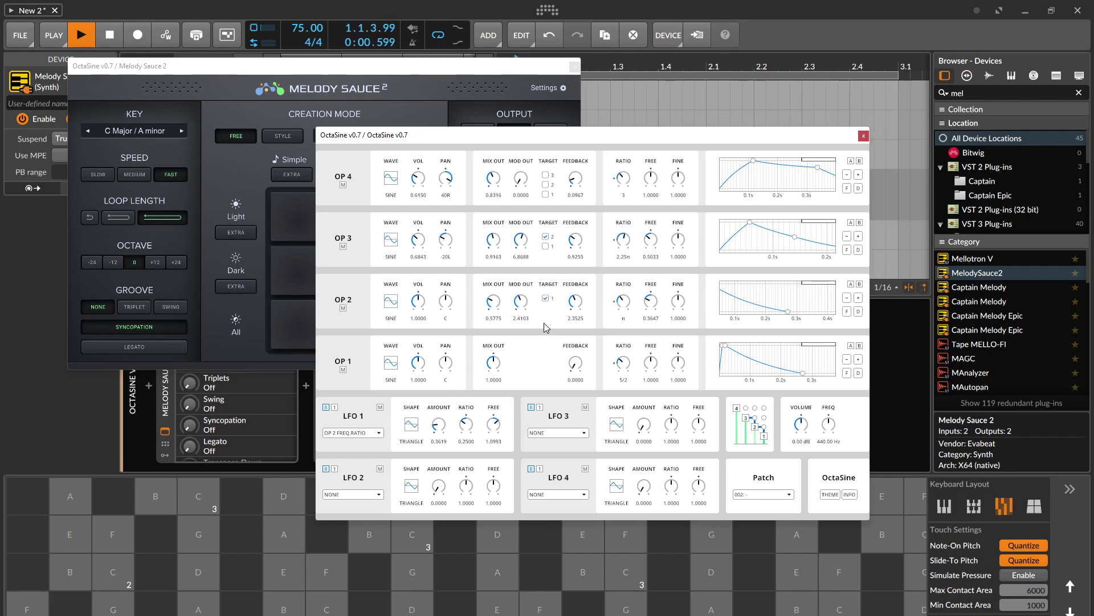
# Assign LFO 3 to operator 3's frequency ratio while stopped, and set its amount to about 0.83 and ratio to 0.25 during playback
pyautogui.press('space')
pyautogui.click(546, 433)
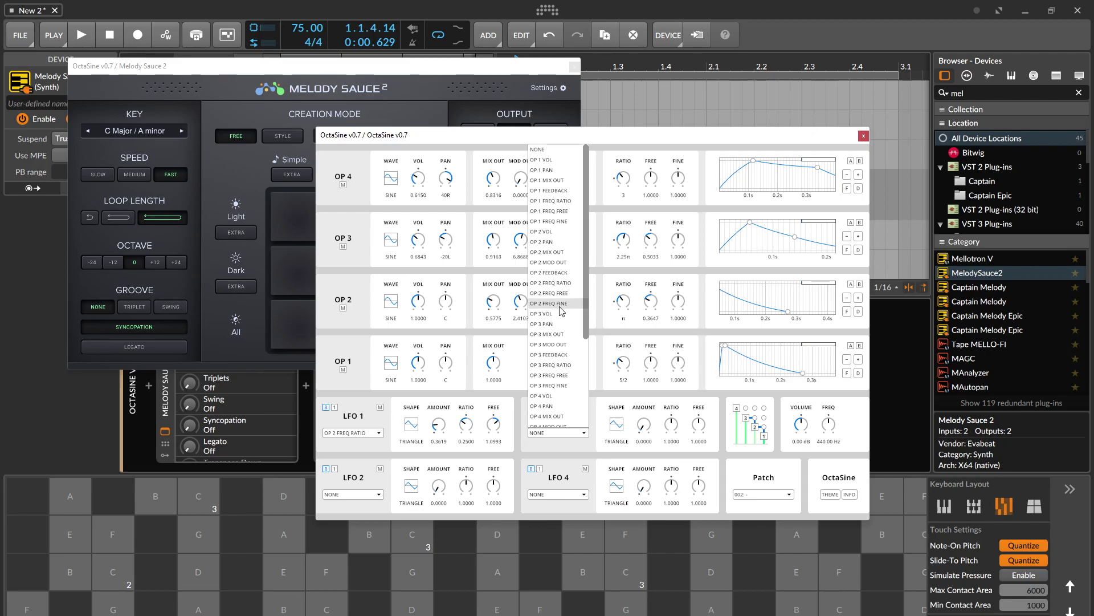
pyautogui.click(565, 364)
pyautogui.press('space')
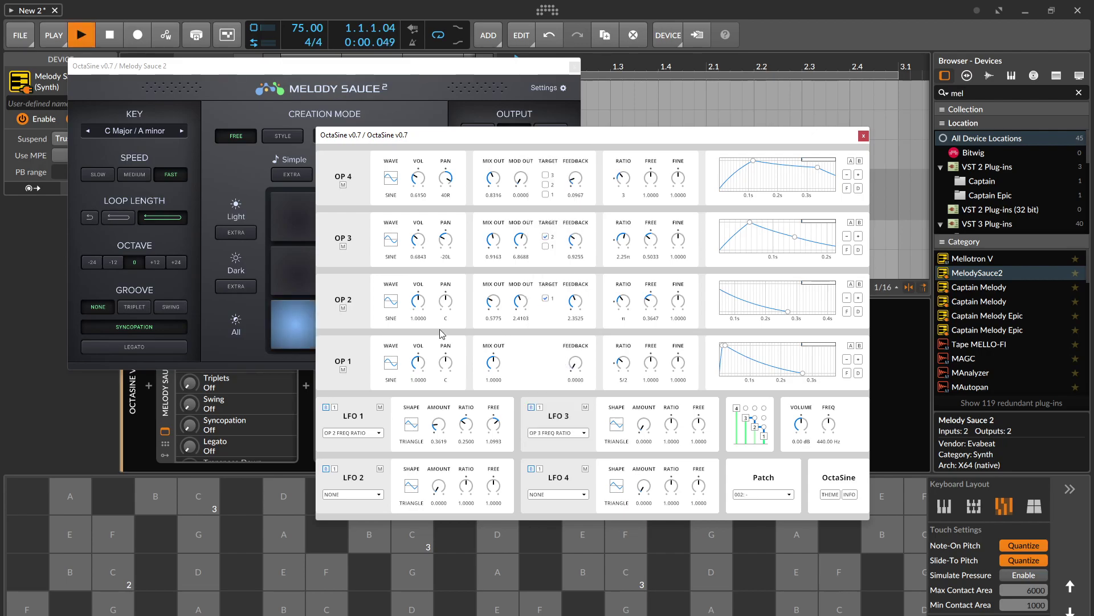
pyautogui.moveTo(644, 422); pyautogui.dragTo(641, 365)
pyautogui.moveTo(671, 412); pyautogui.dragTo(672, 454)
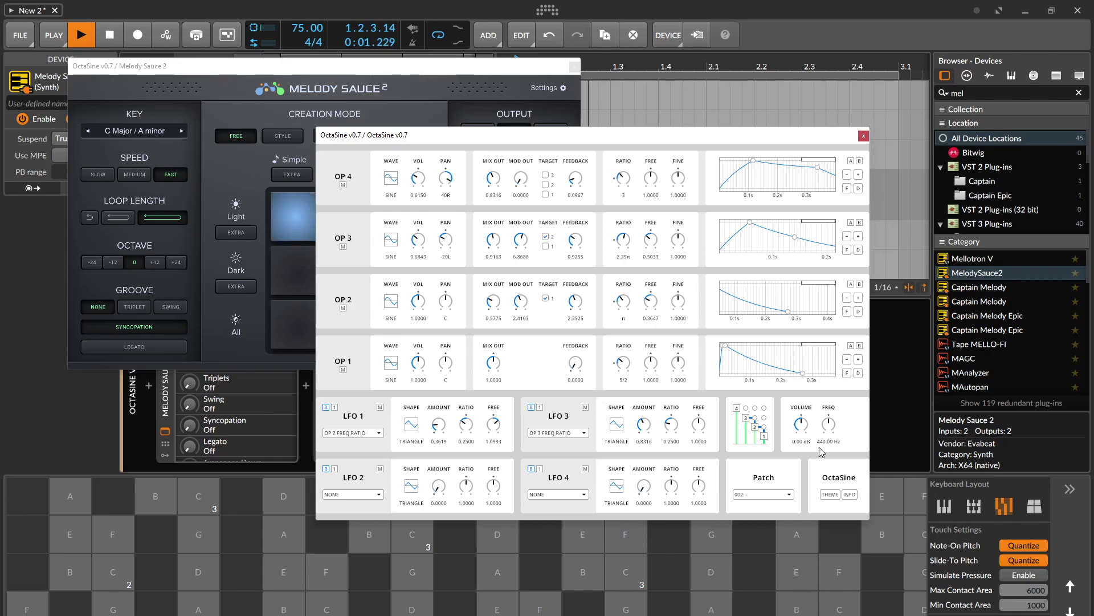
# Switch the OctaSine color theme to dark and move its window so the Melody Sauce 2 melody controls are uncovered
pyautogui.click(838, 494)
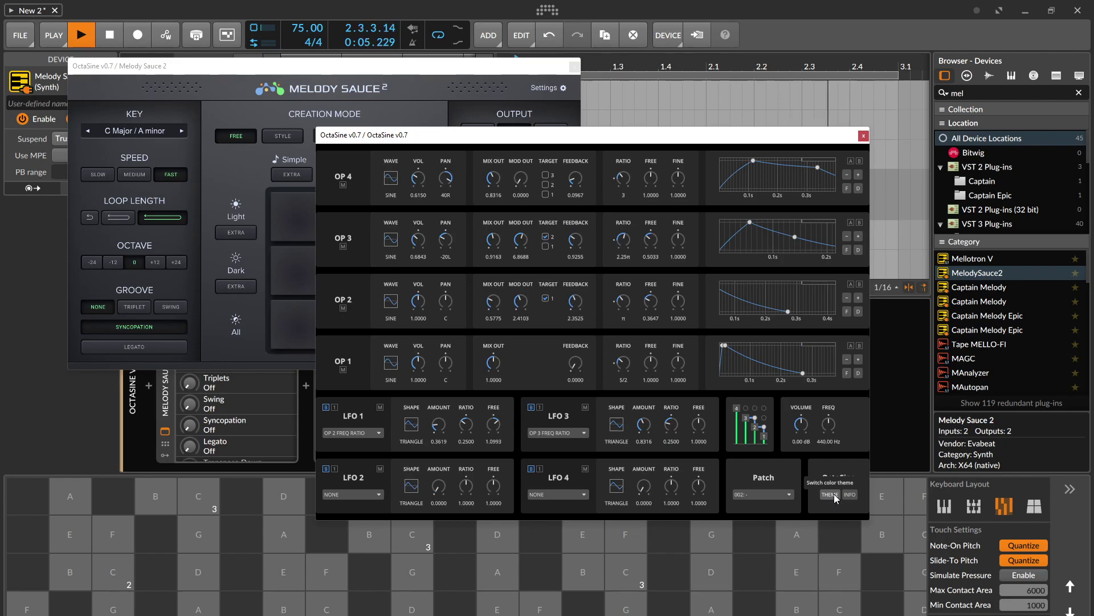
pyautogui.moveTo(855, 499)
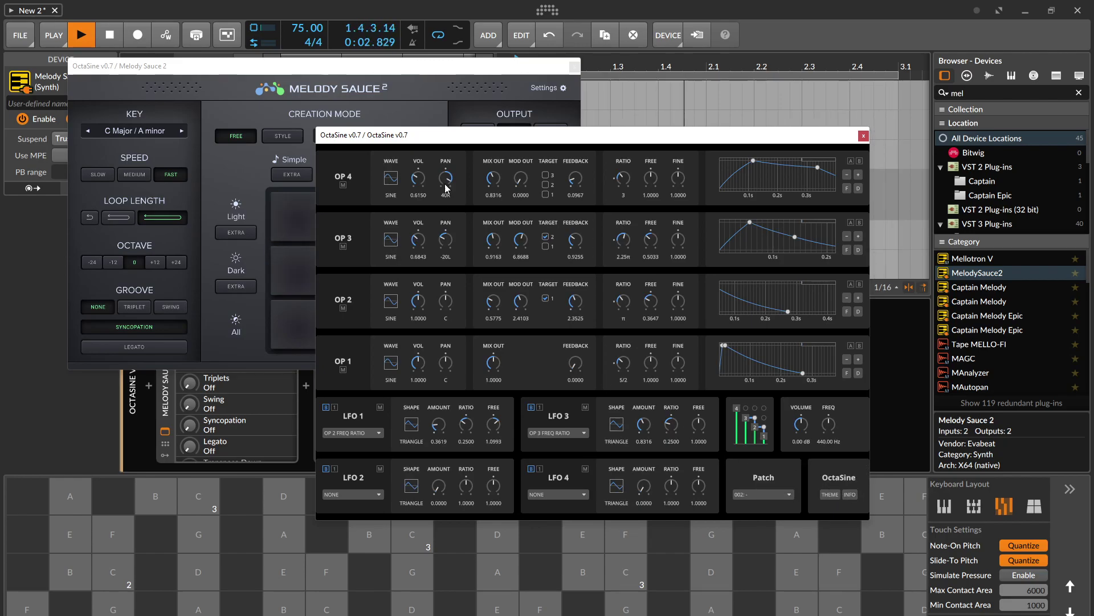
pyautogui.moveTo(460, 143); pyautogui.dragTo(162, 302)
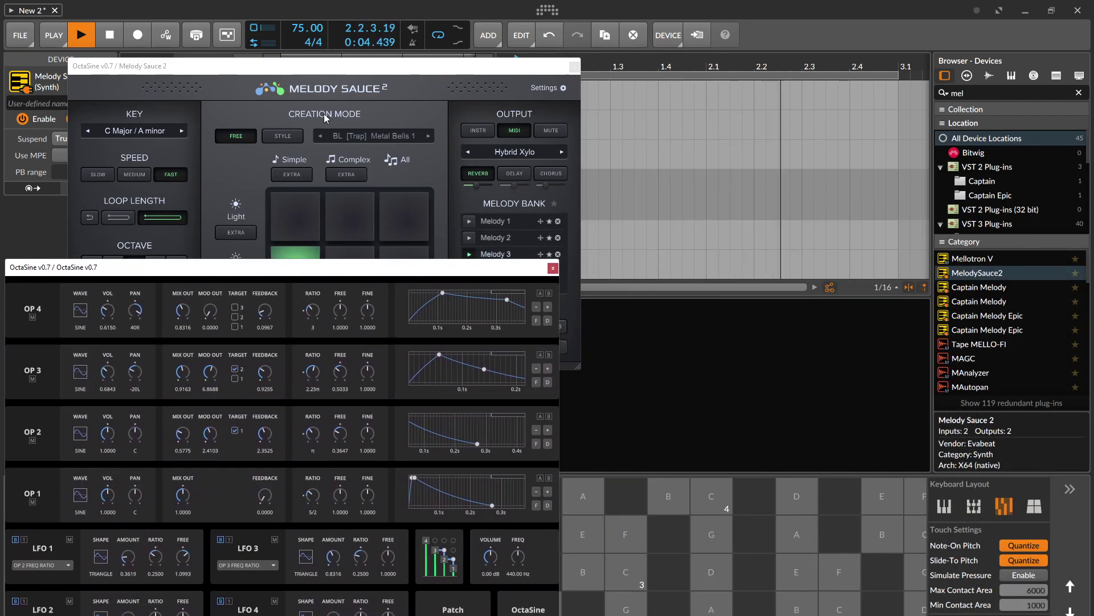
# Stop playback, close the Melody Sauce 2 window and move the OctaSine window aside to uncover the device chain
pyautogui.press('space')
pyautogui.click(574, 66)
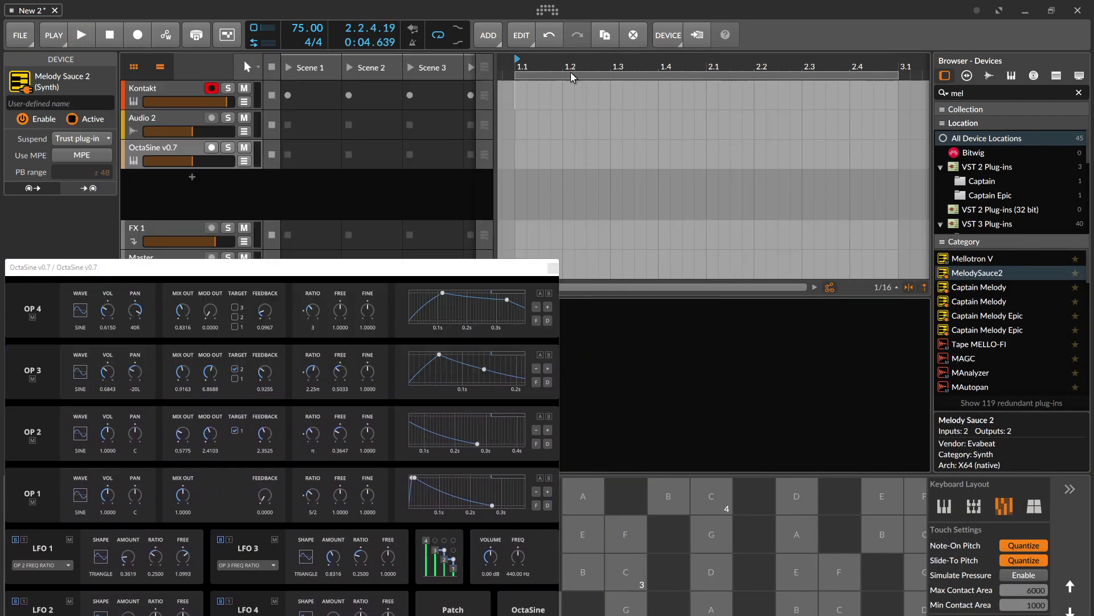
pyautogui.moveTo(422, 268); pyautogui.dragTo(227, 183)
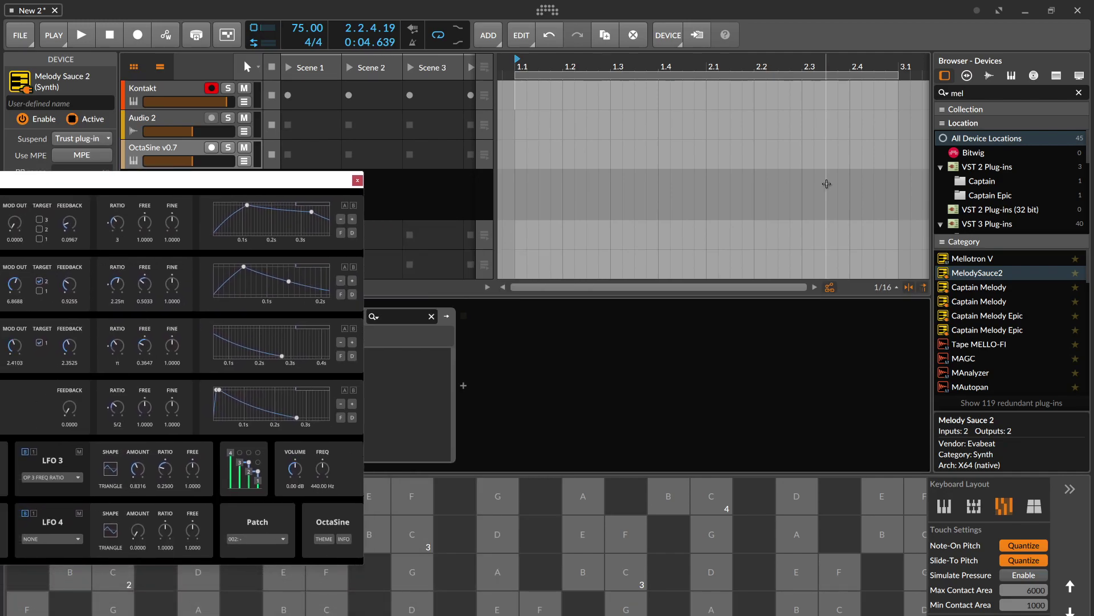
# Clear the device browser's search and look through the device list, ending with the Bitwig location
pyautogui.click(1086, 95)
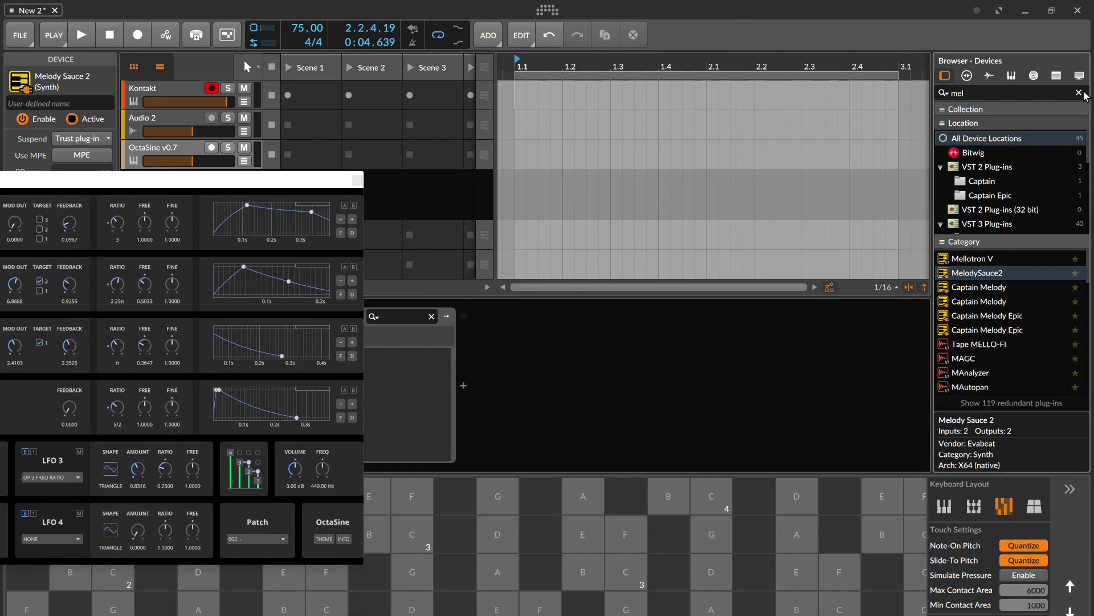
pyautogui.click(1079, 93)
pyautogui.click(1003, 209)
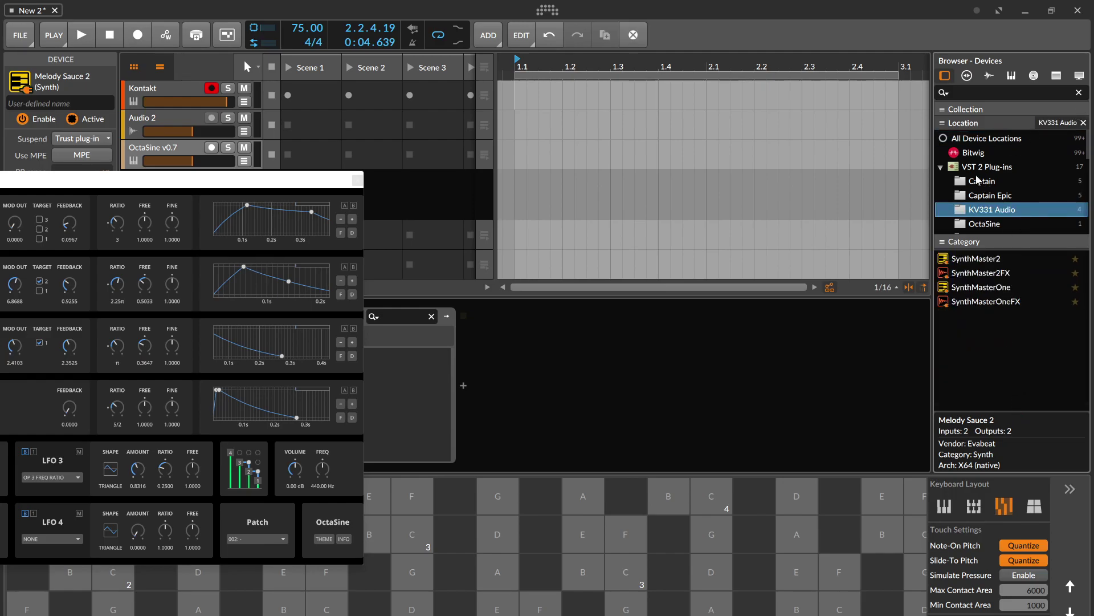
pyautogui.click(986, 138)
pyautogui.scroll(3, 1011, 317)
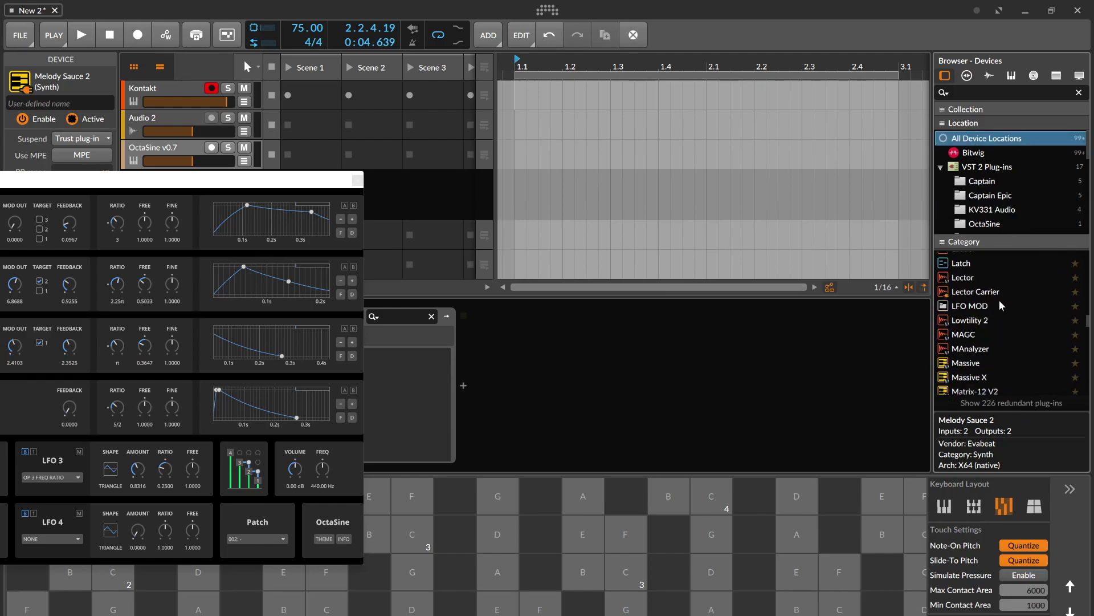
pyautogui.click(966, 154)
pyautogui.scroll(-5, 1001, 326)
# Move the OctaSine window clear of the device chain and browse the Audio FX devices to insert after OctaSine
pyautogui.moveTo(219, 177); pyautogui.dragTo(639, 468)
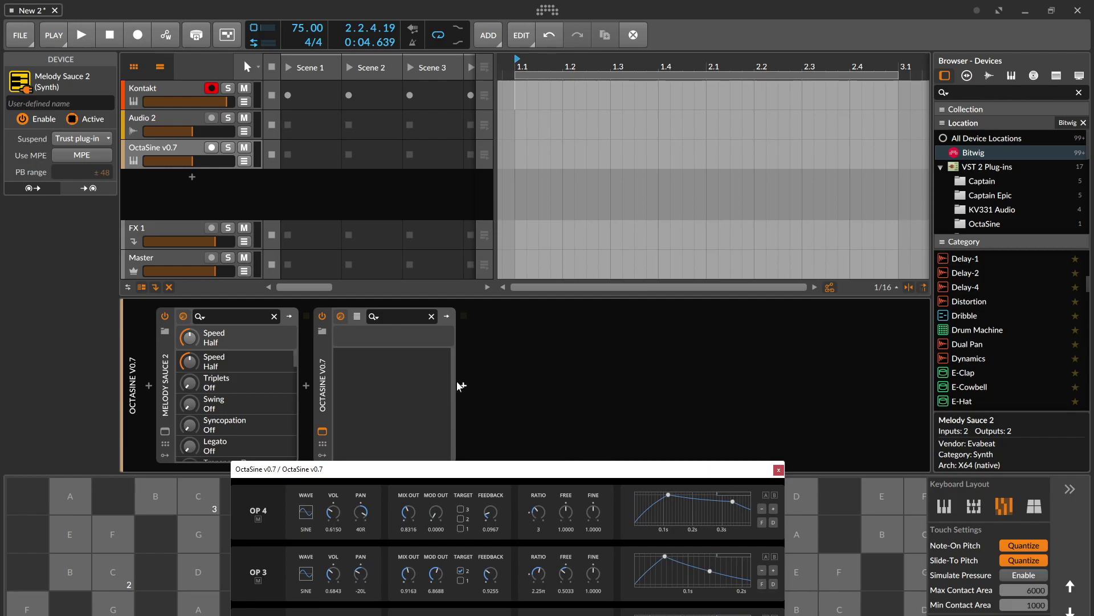
pyautogui.click(461, 386)
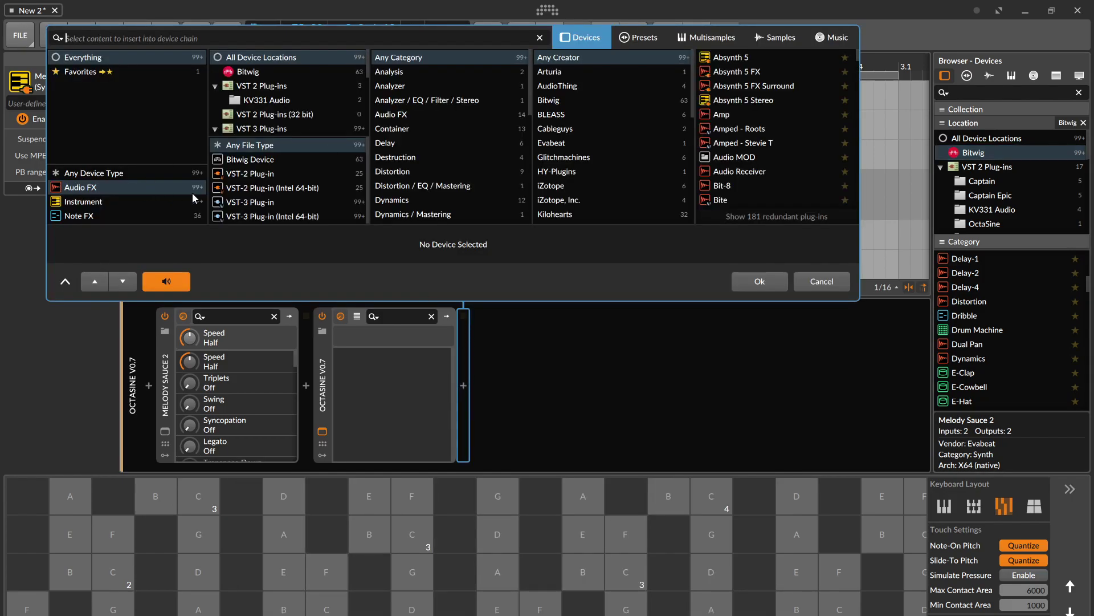
pyautogui.scroll(-10, 815, 148)
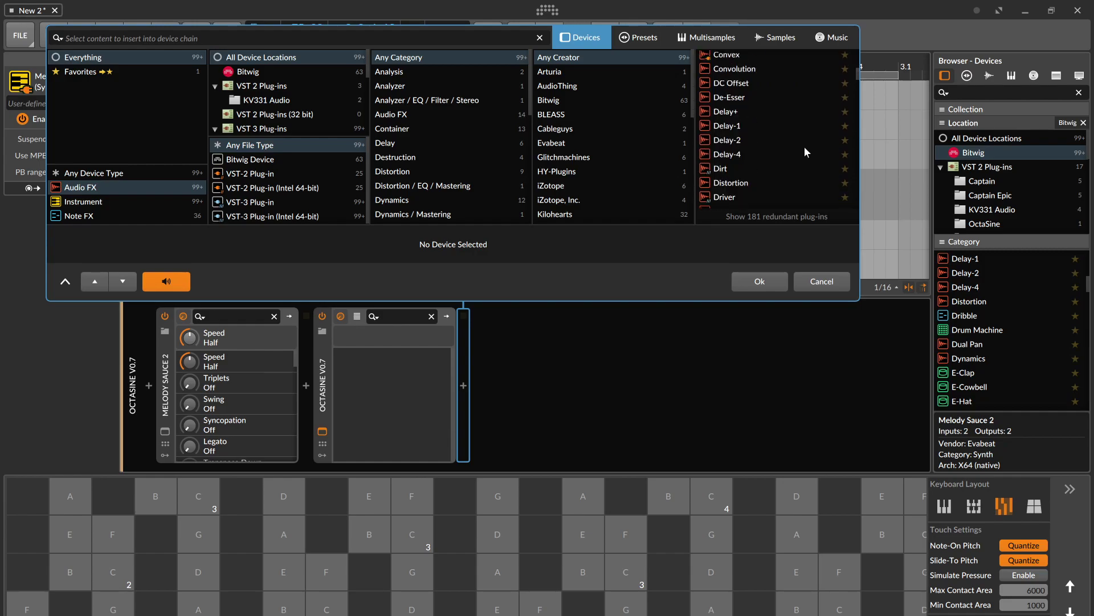
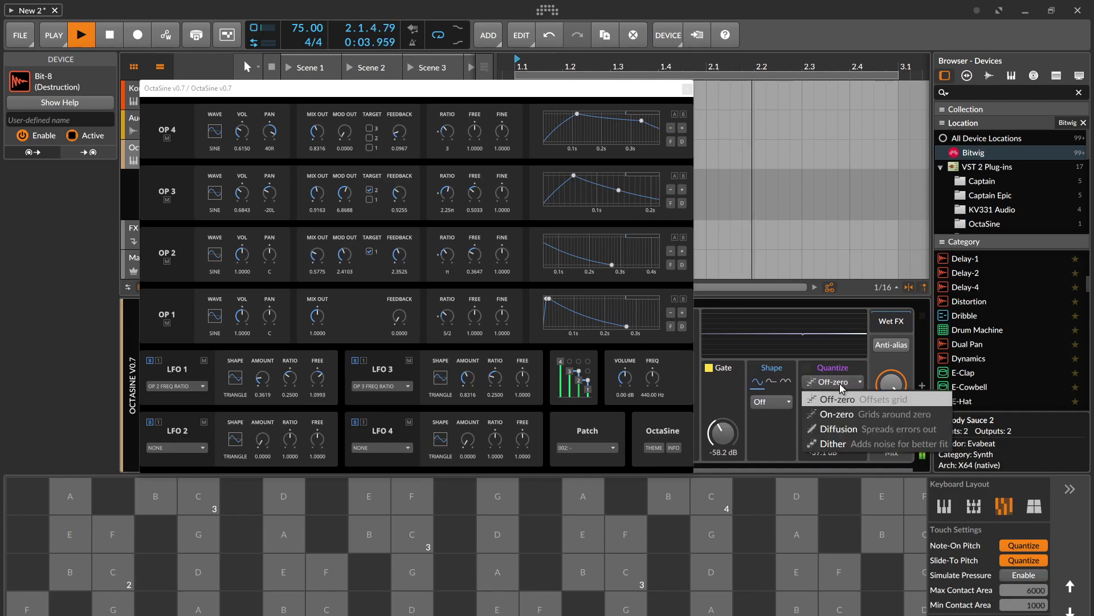
# Set Bit-8's Quantize mode to Diffusion and its Shape clipping to Fold with a +6.5 dB level
pyautogui.click(838, 427)
pyautogui.click(778, 402)
pyautogui.click(801, 442)
pyautogui.moveTo(770, 433); pyautogui.dragTo(771, 419)
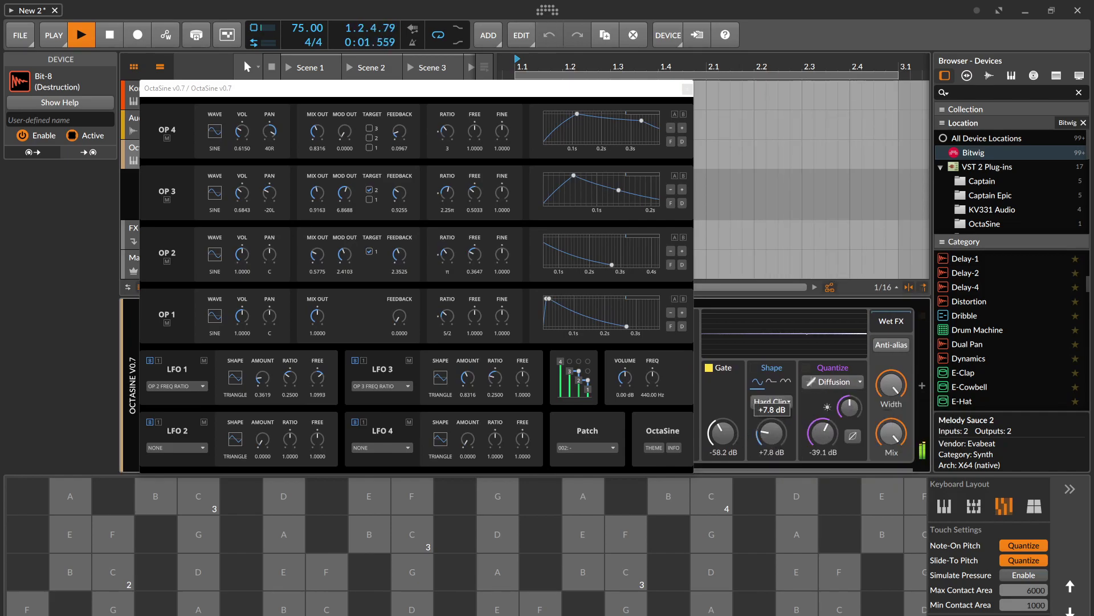
pyautogui.click(771, 401)
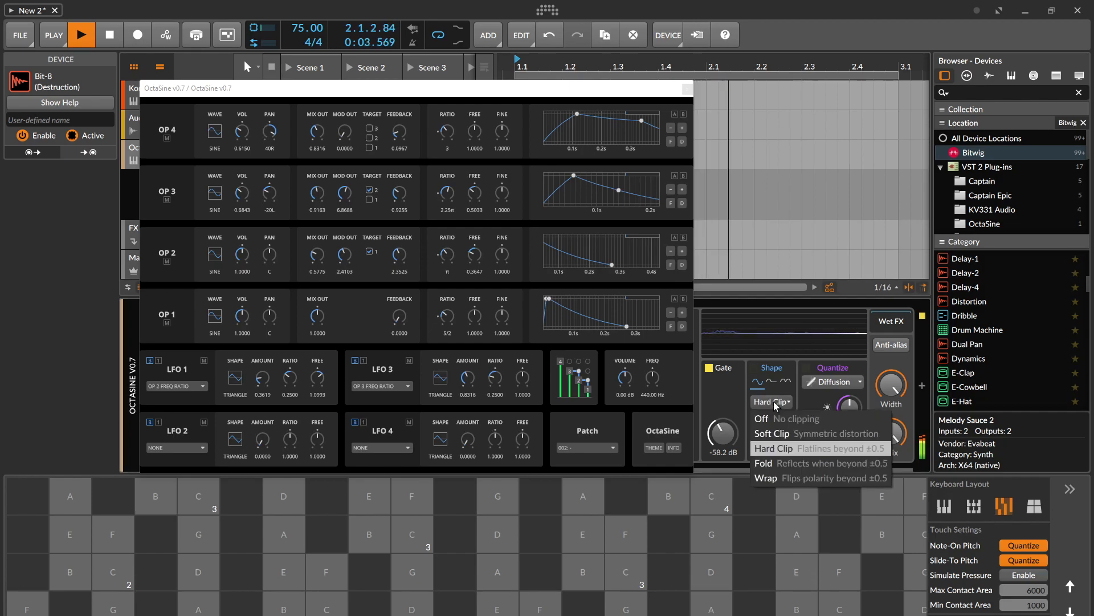
pyautogui.click(764, 463)
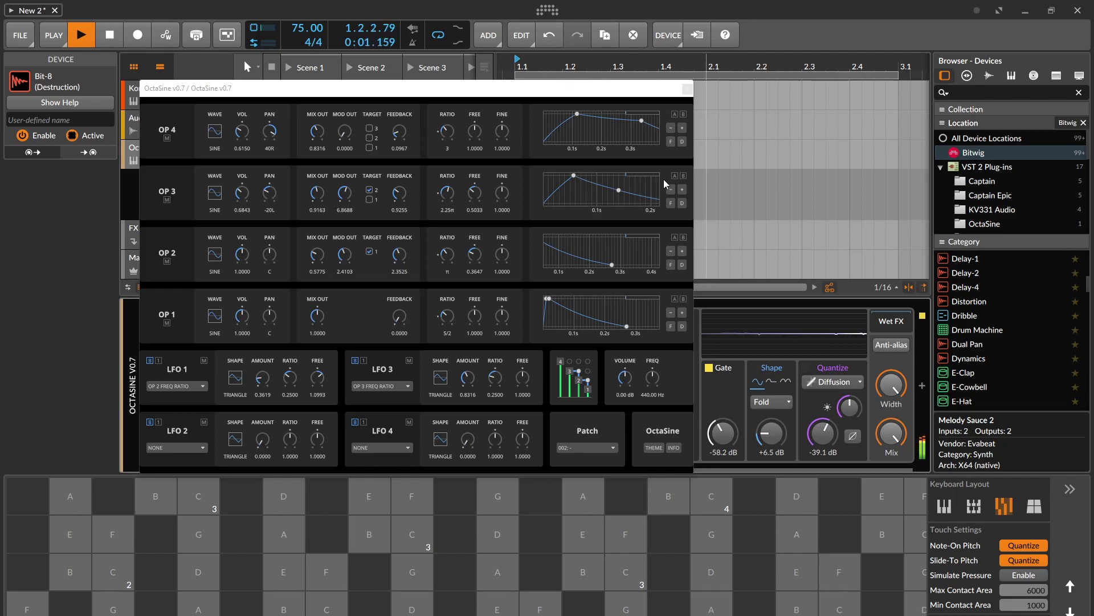
# Move the OctaSine window clear of the Bit-8 controls and raise Bit-8's Jitter
pyautogui.moveTo(606, 89); pyautogui.dragTo(494, 93)
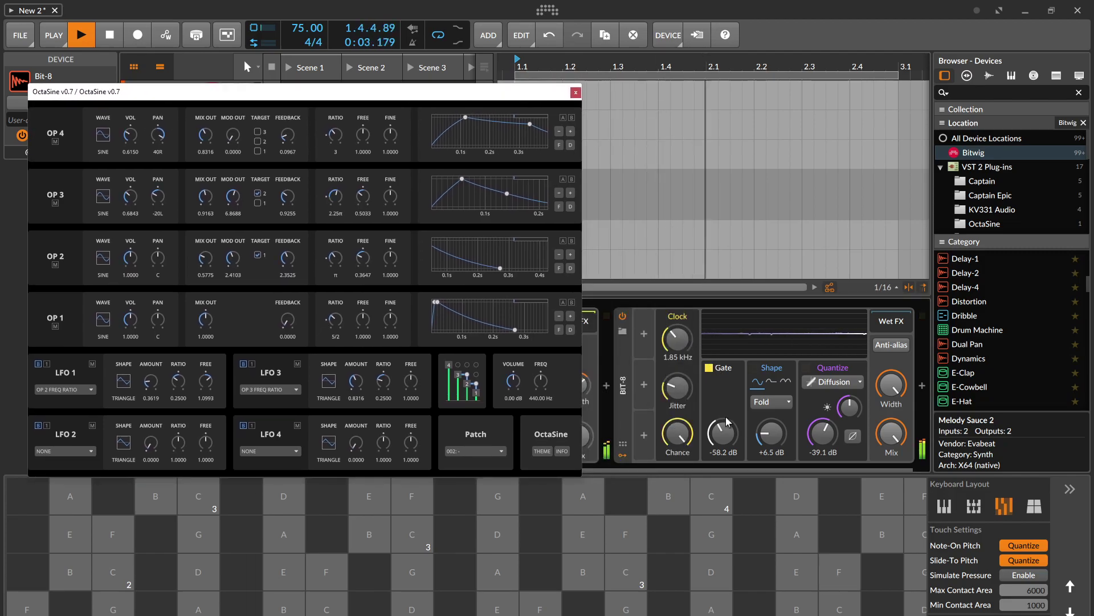
pyautogui.click(692, 449)
pyautogui.moveTo(677, 387); pyautogui.dragTo(677, 366)
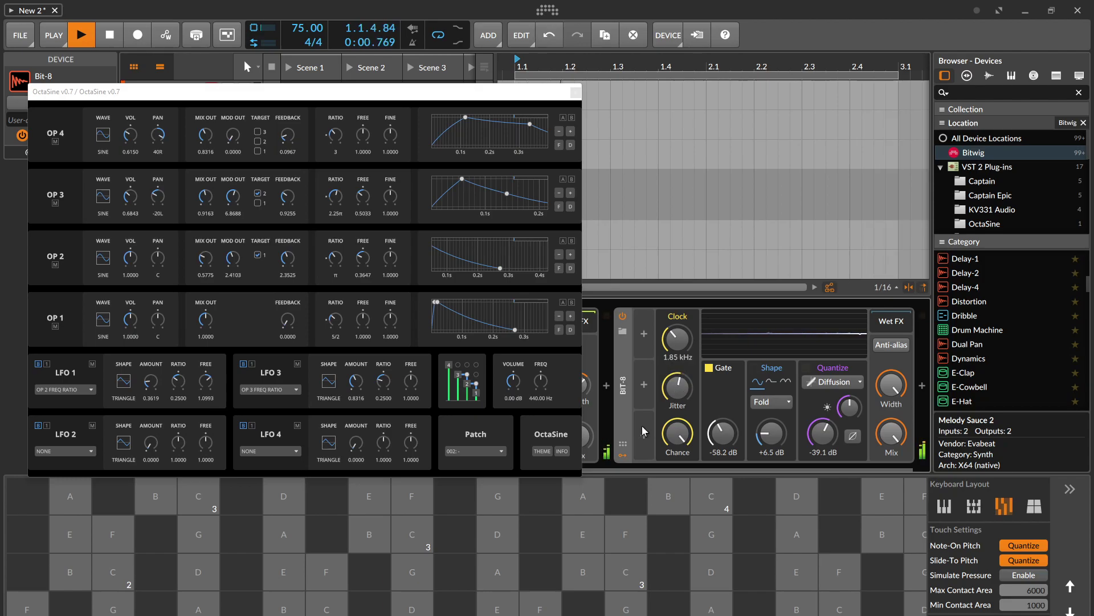
# Load the Grimy Crush preset into Bit-8 and place the device in Delay-2's FB FX chain
pyautogui.click(624, 332)
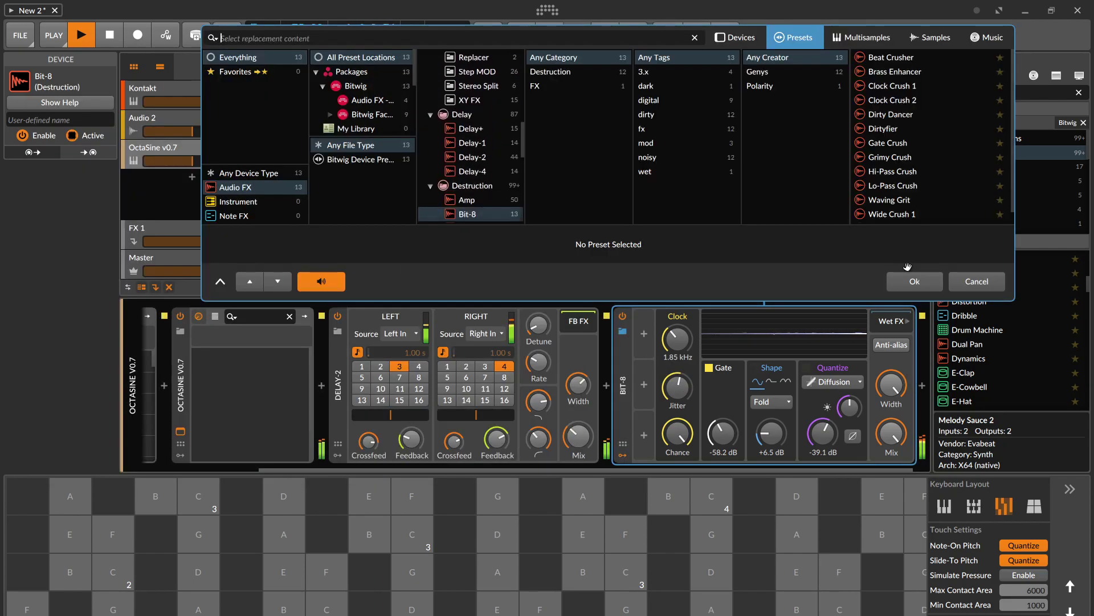
pyautogui.doubleClick(889, 157)
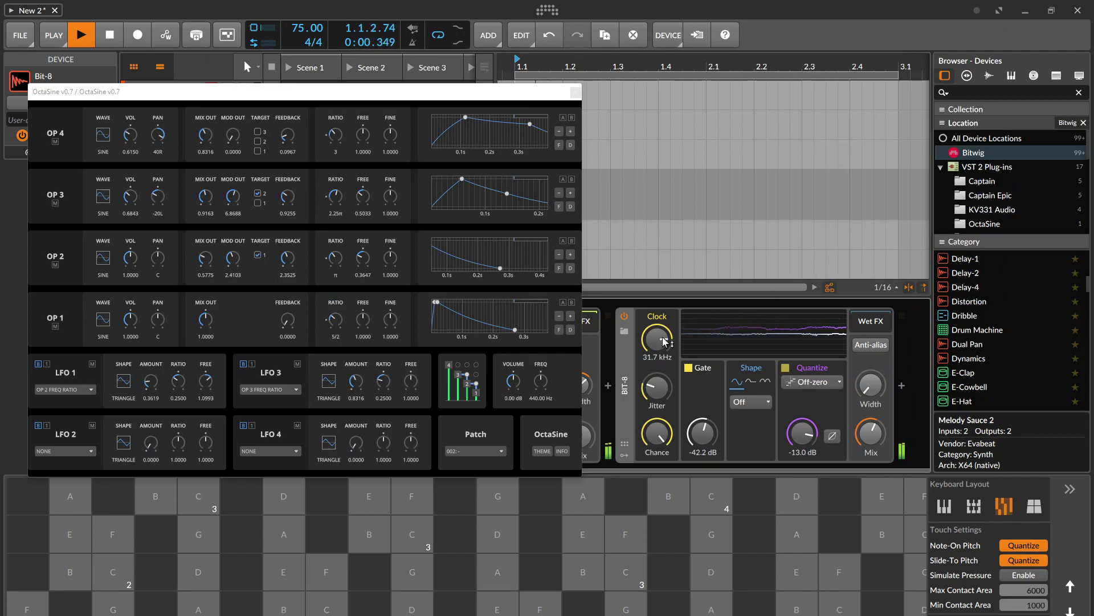
pyautogui.moveTo(523, 93); pyautogui.dragTo(681, 499)
pyautogui.click(583, 323)
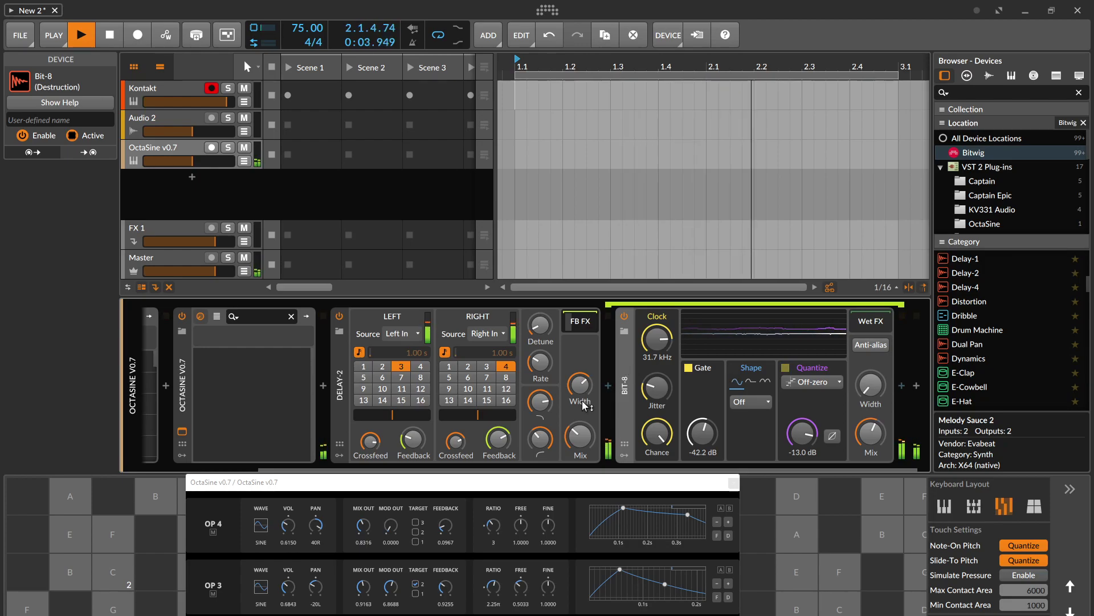
# Stop playback, move the OctaSine window off the device chain and open the Melody Sauce 2 window
pyautogui.moveTo(589, 482); pyautogui.dragTo(645, 79)
pyautogui.press('space')
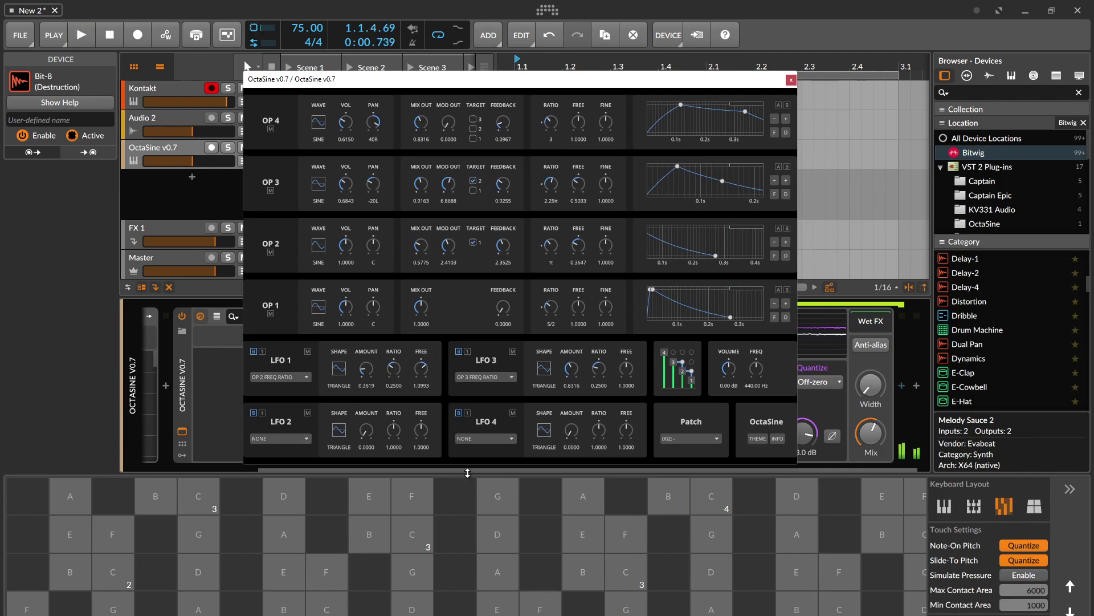
pyautogui.moveTo(464, 86); pyautogui.dragTo(678, 49)
pyautogui.moveTo(473, 470); pyautogui.dragTo(300, 458)
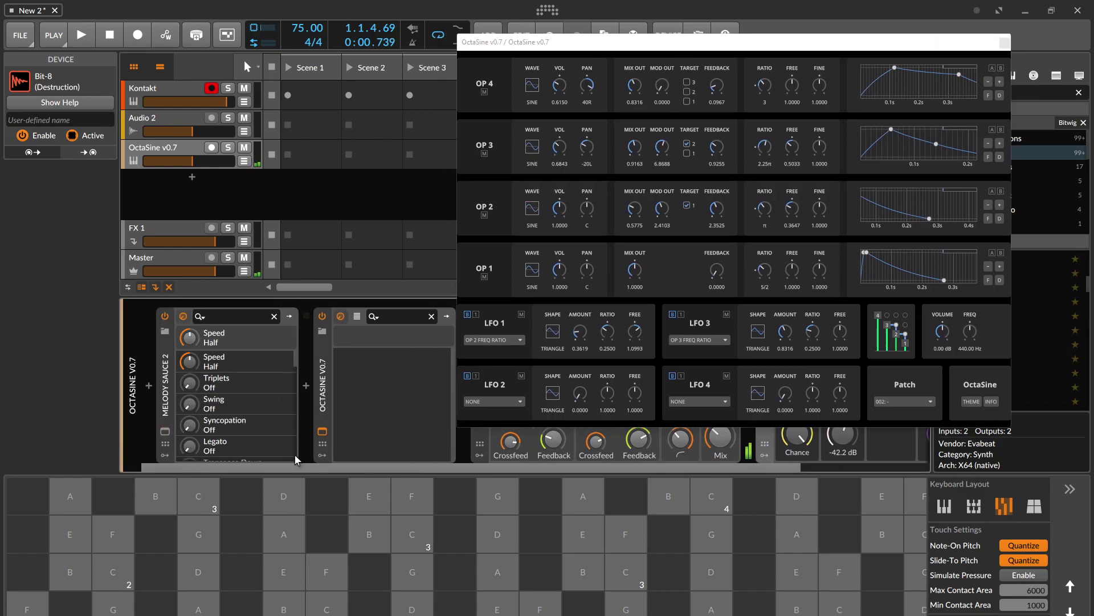
pyautogui.click(165, 432)
# Start playback and generate several new melodies from different pads of the Melody Sauce 2 creation grid
pyautogui.click(331, 287)
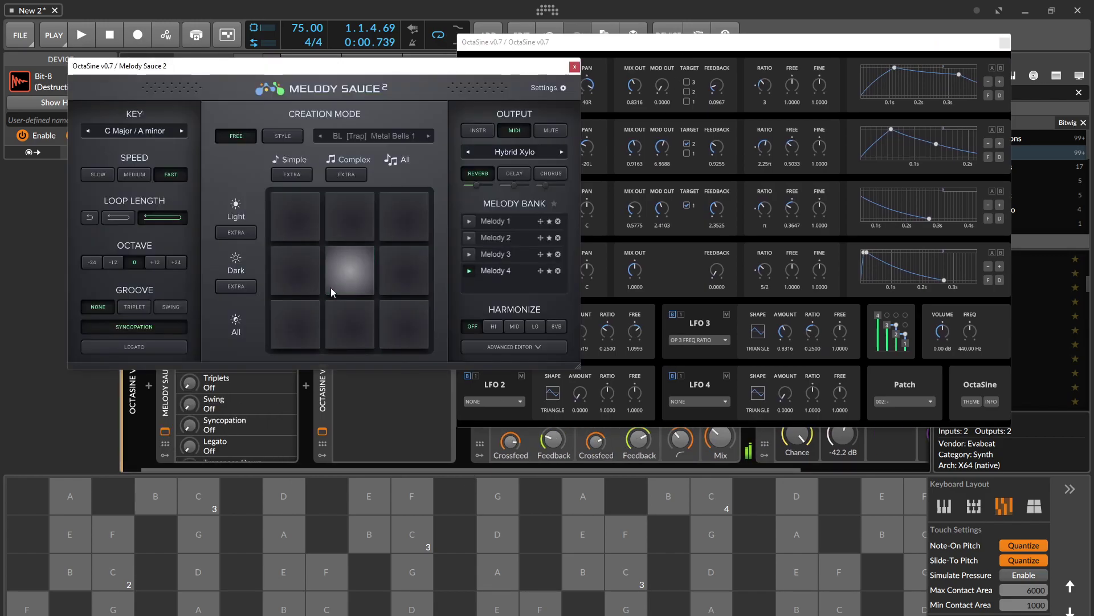
pyautogui.press('space')
pyautogui.click(399, 292)
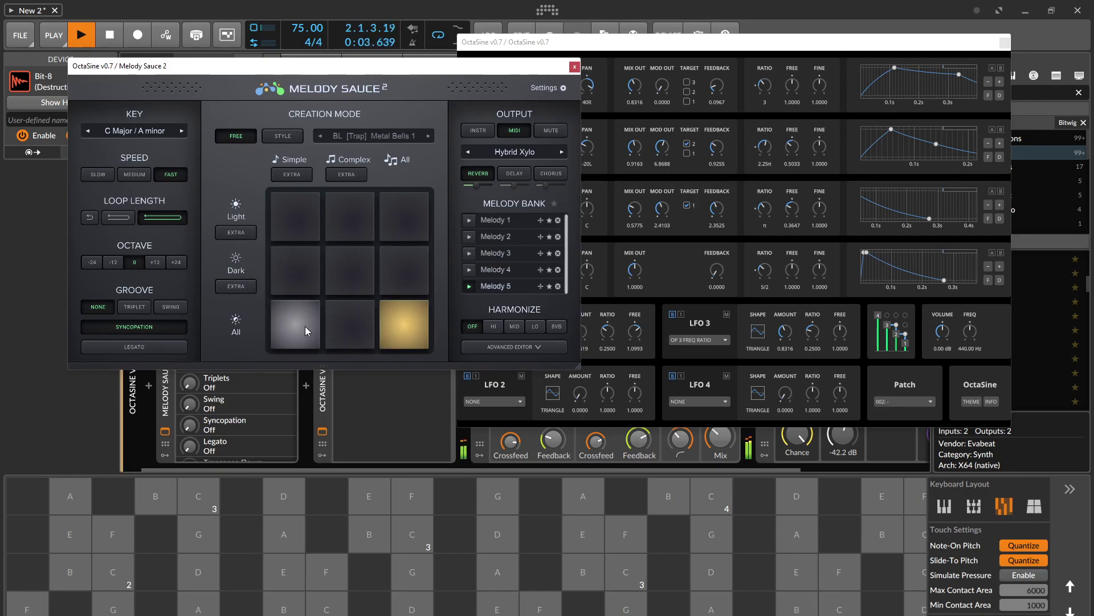
pyautogui.click(303, 285)
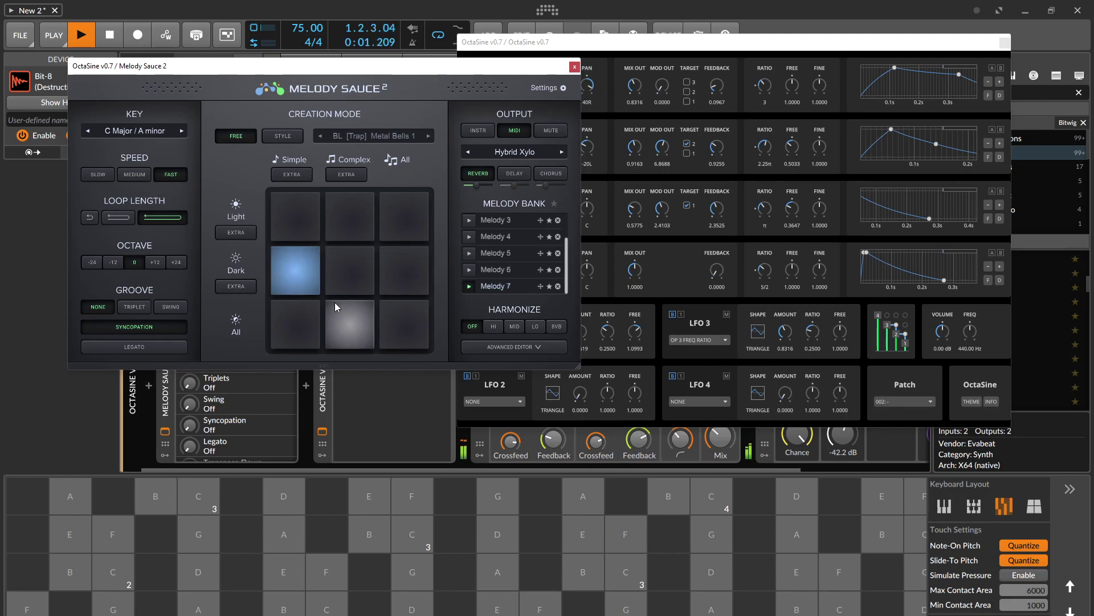
# Move the OctaSine window off Delay-2 and adjust the delay's Width, right Feedback, Rate and Detune
pyautogui.moveTo(714, 44); pyautogui.dragTo(263, 154)
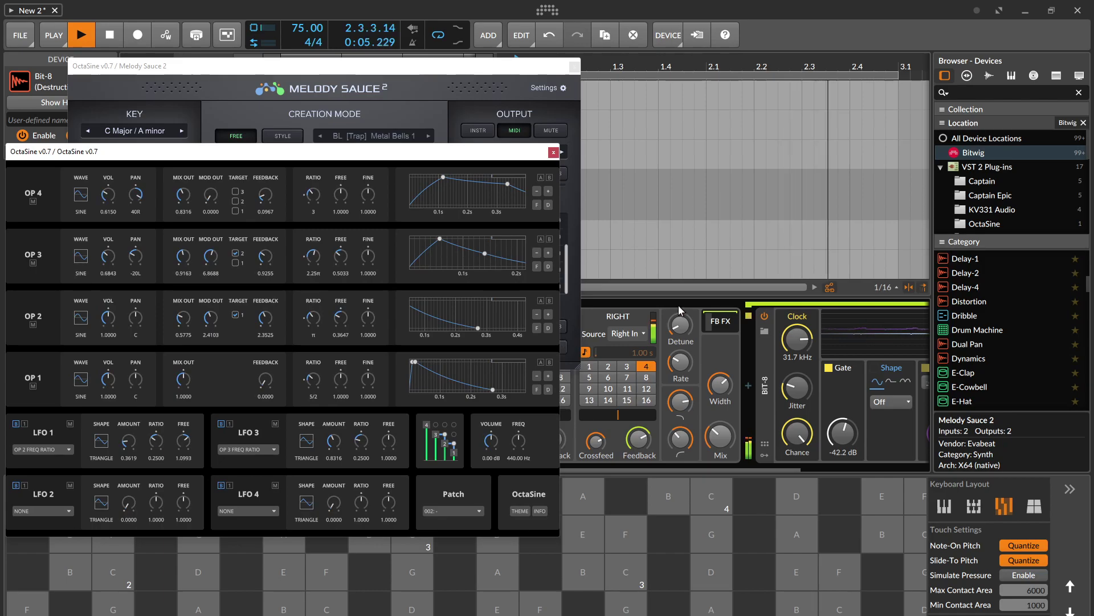
pyautogui.click(720, 385)
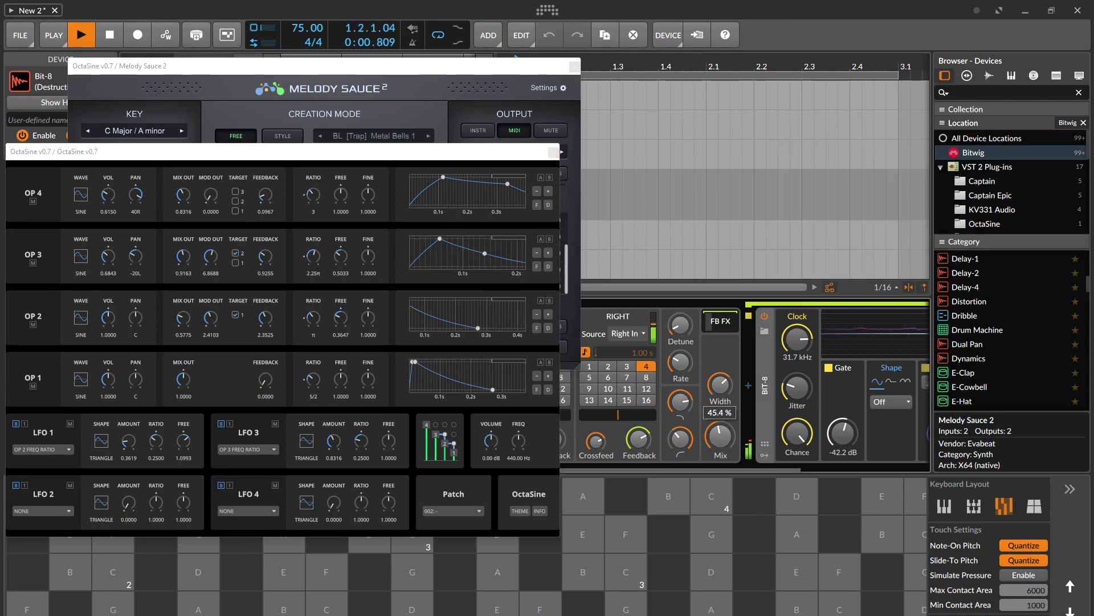
pyautogui.moveTo(720, 384); pyautogui.dragTo(719, 387)
pyautogui.moveTo(639, 439); pyautogui.dragTo(639, 483)
pyautogui.moveTo(681, 439); pyautogui.dragTo(681, 442)
pyautogui.moveTo(681, 363); pyautogui.dragTo(681, 363)
pyautogui.moveTo(680, 326); pyautogui.dragTo(681, 316)
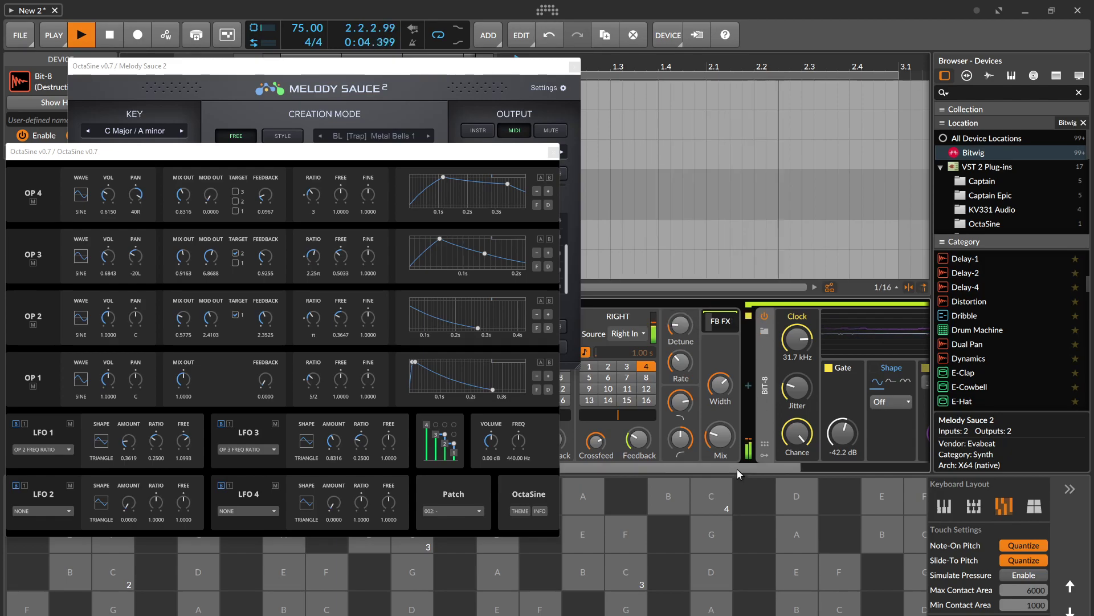
# Insert Bitwig's Freq Shifter audio effect at the end of the OctaSine device chain
pyautogui.moveTo(737, 470); pyautogui.dragTo(892, 466)
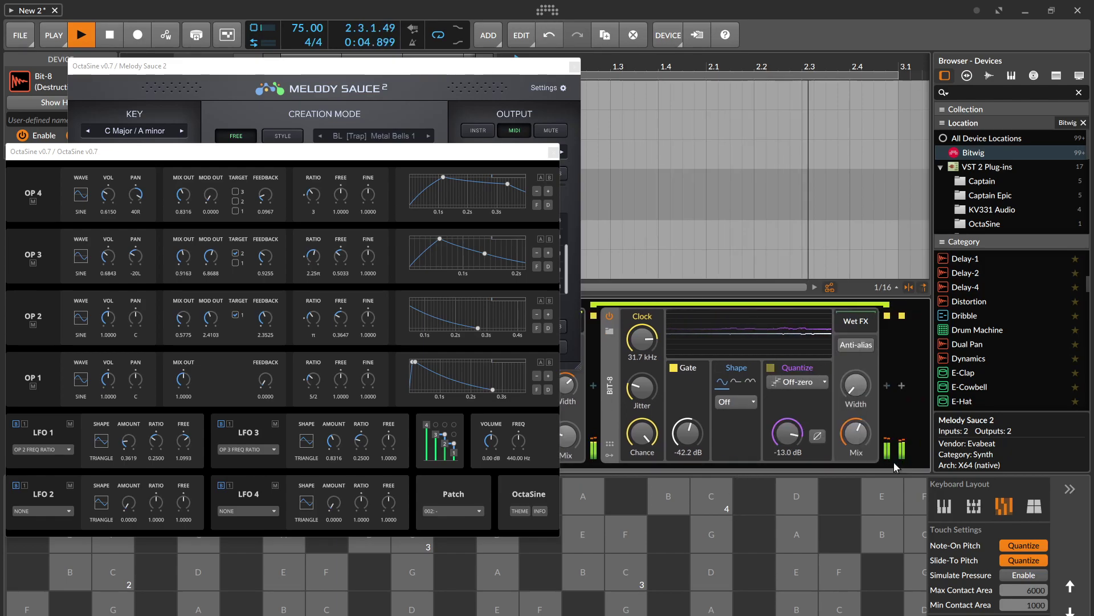
pyautogui.click(902, 385)
pyautogui.scroll(-5, 981, 205)
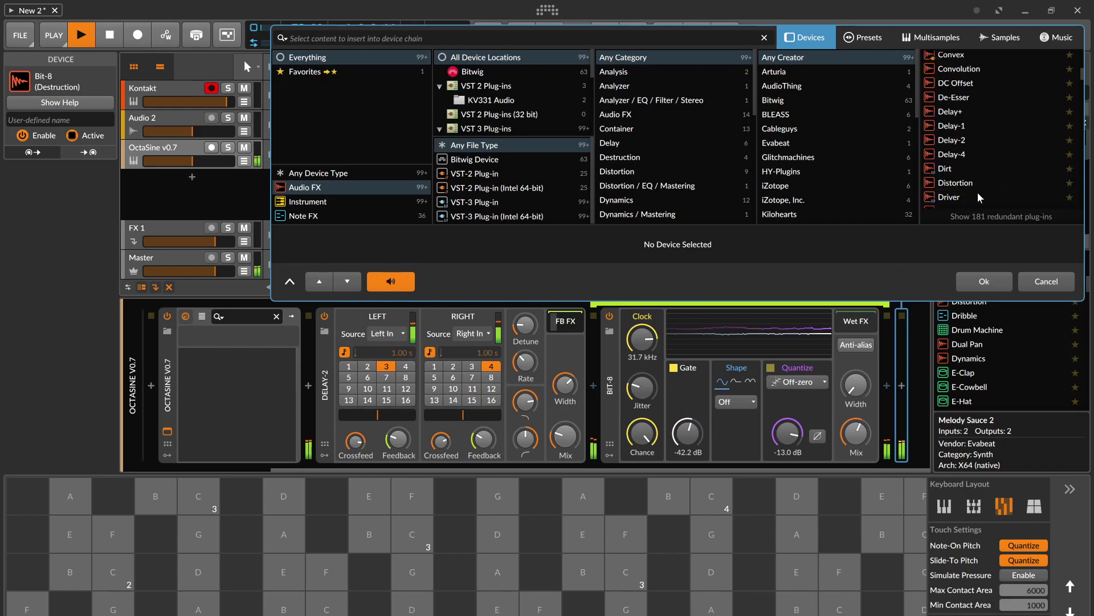
pyautogui.scroll(-5, 985, 199)
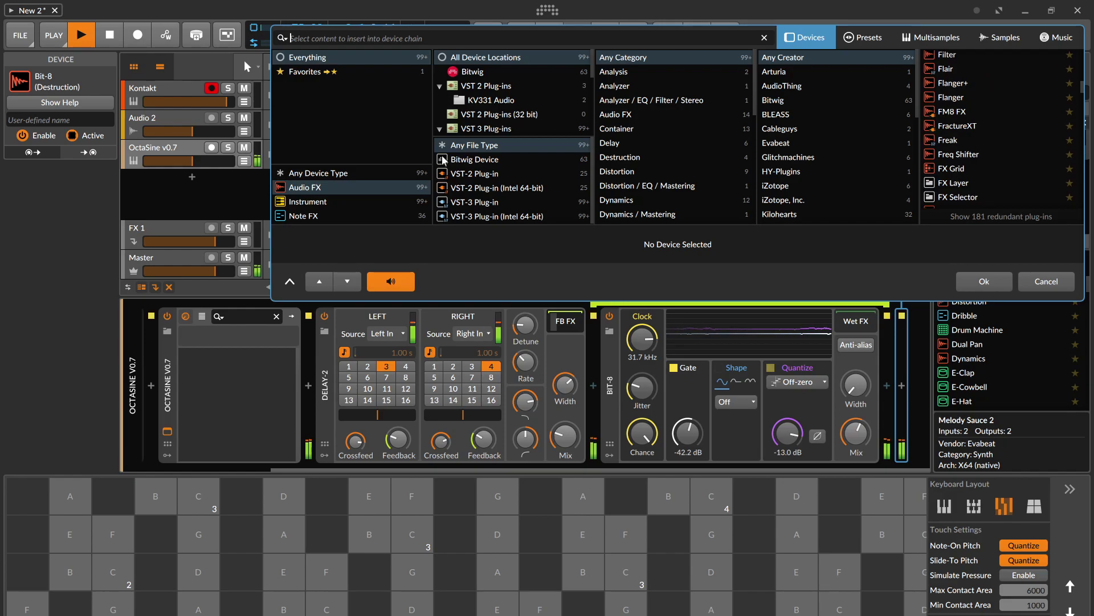
pyautogui.click(485, 72)
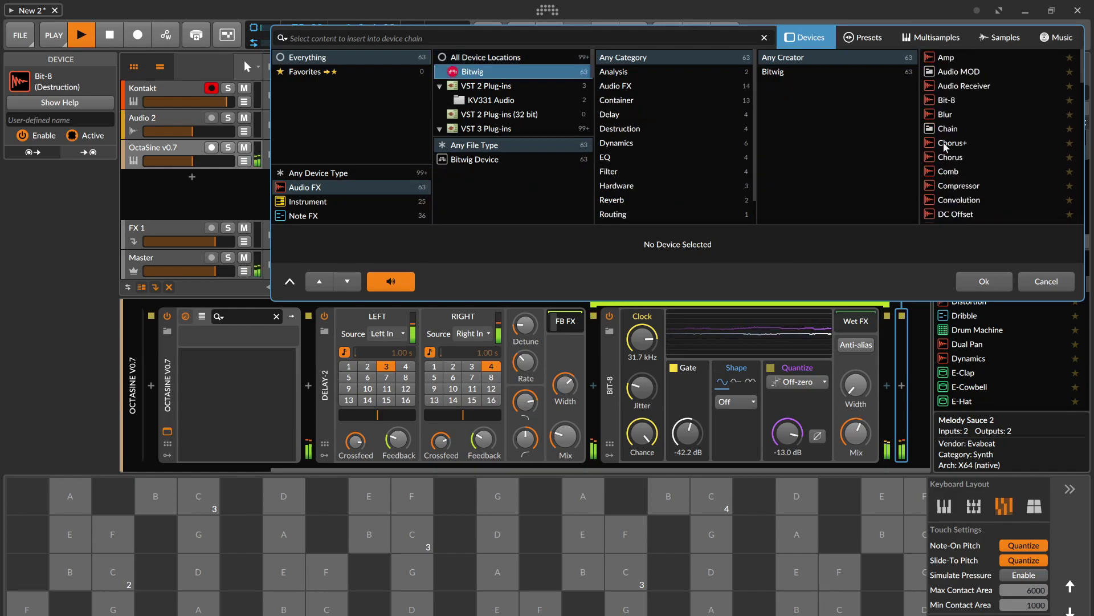
pyautogui.scroll(-4, 975, 157)
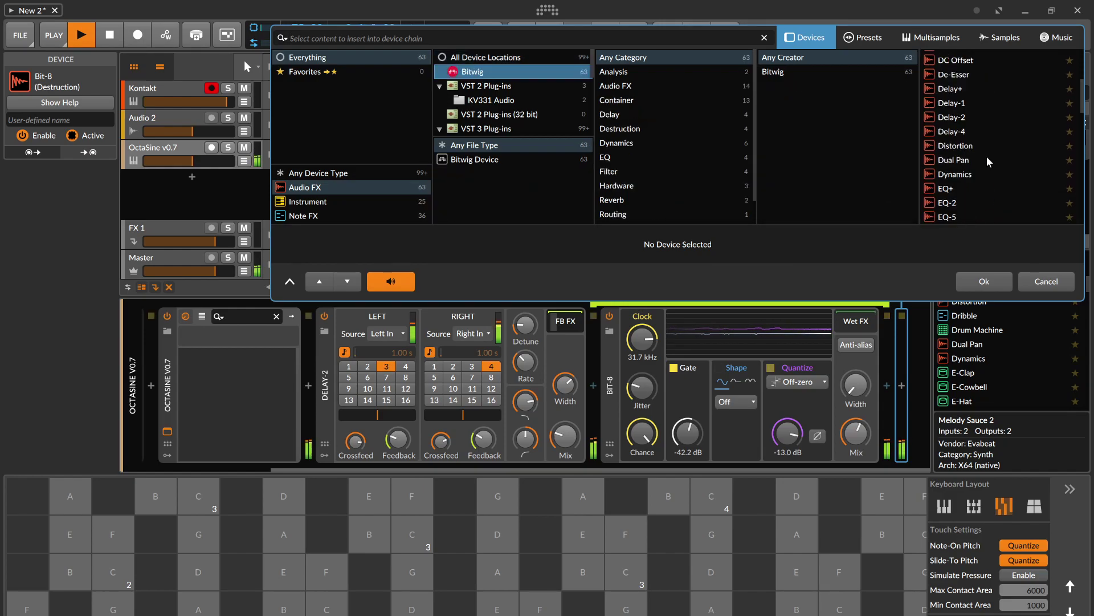
pyautogui.scroll(-2, 989, 162)
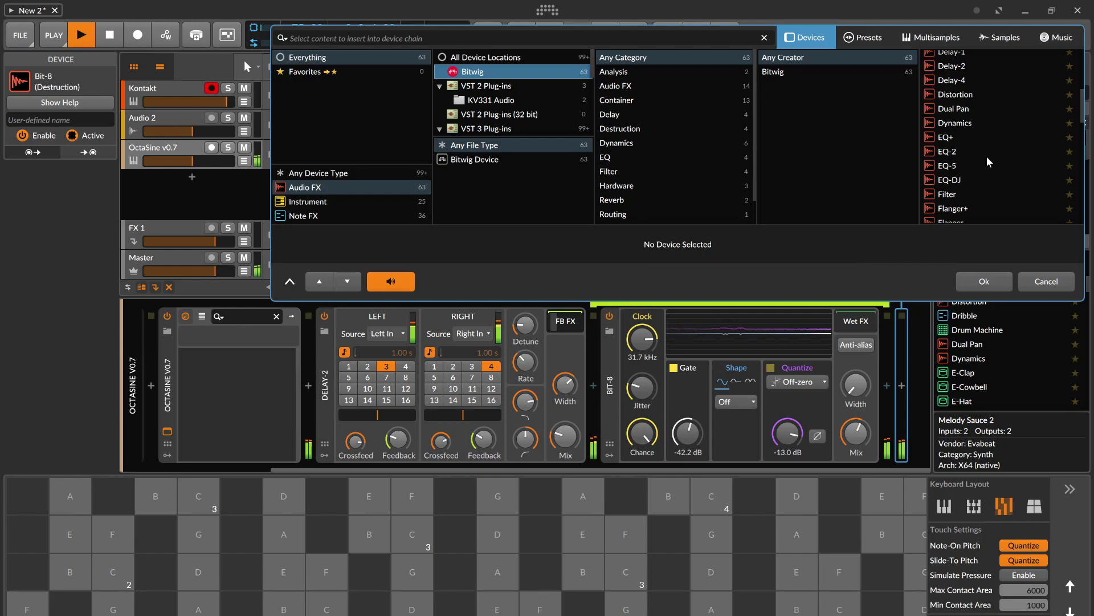
pyautogui.scroll(-2, 988, 162)
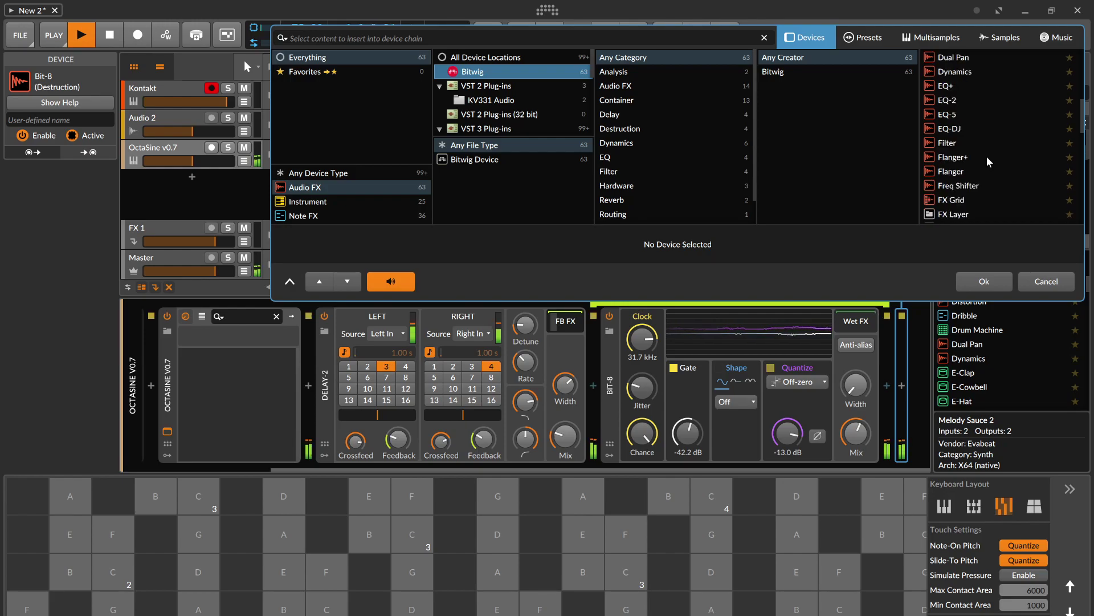
pyautogui.scroll(-2, 988, 162)
pyautogui.doubleClick(963, 134)
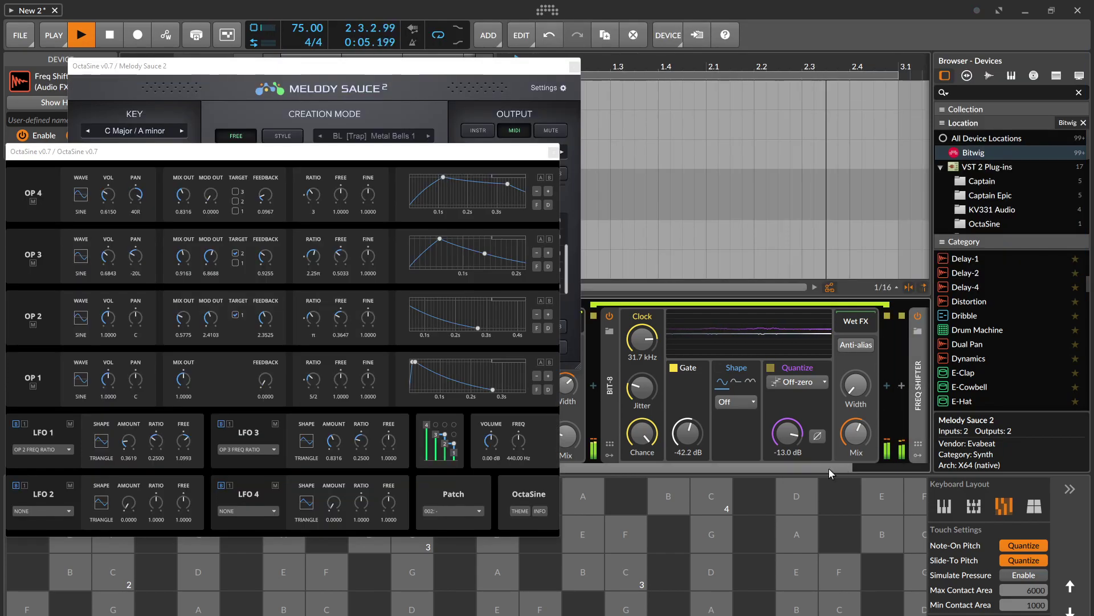
# Adjust the Freq Shifter's Shift, Mix and Range amounts
pyautogui.moveTo(829, 467); pyautogui.dragTo(912, 473)
pyautogui.moveTo(849, 340); pyautogui.dragTo(854, 336)
pyautogui.moveTo(861, 435); pyautogui.dragTo(840, 426)
pyautogui.moveTo(869, 383); pyautogui.dragTo(869, 356)
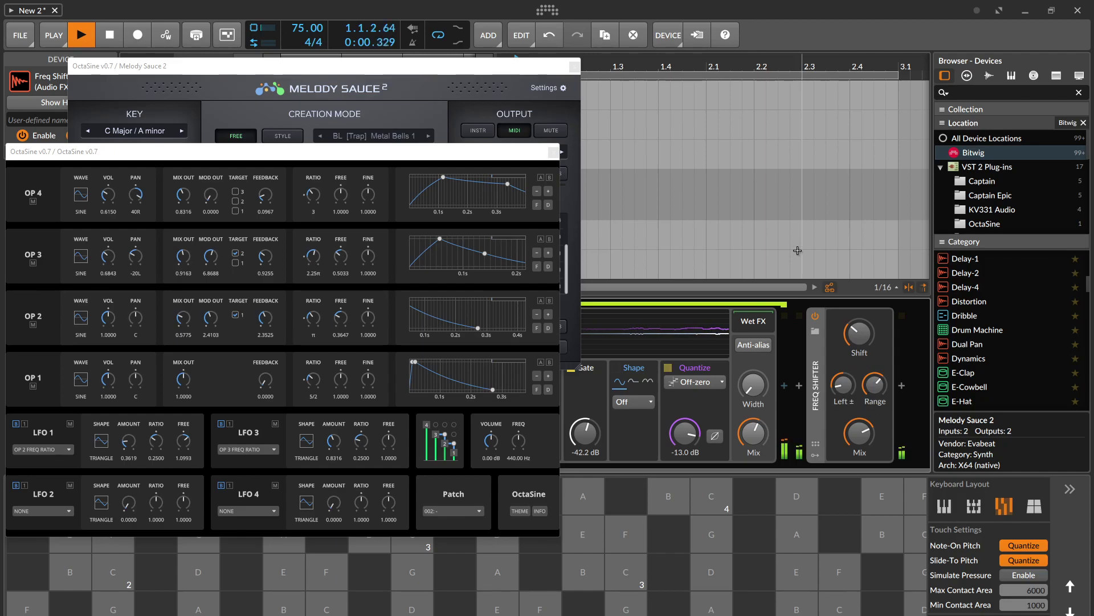
# Move the OctaSine window so its patch selector is accessible and switch the synth to patch 001
pyautogui.moveTo(452, 153); pyautogui.dragTo(662, 118)
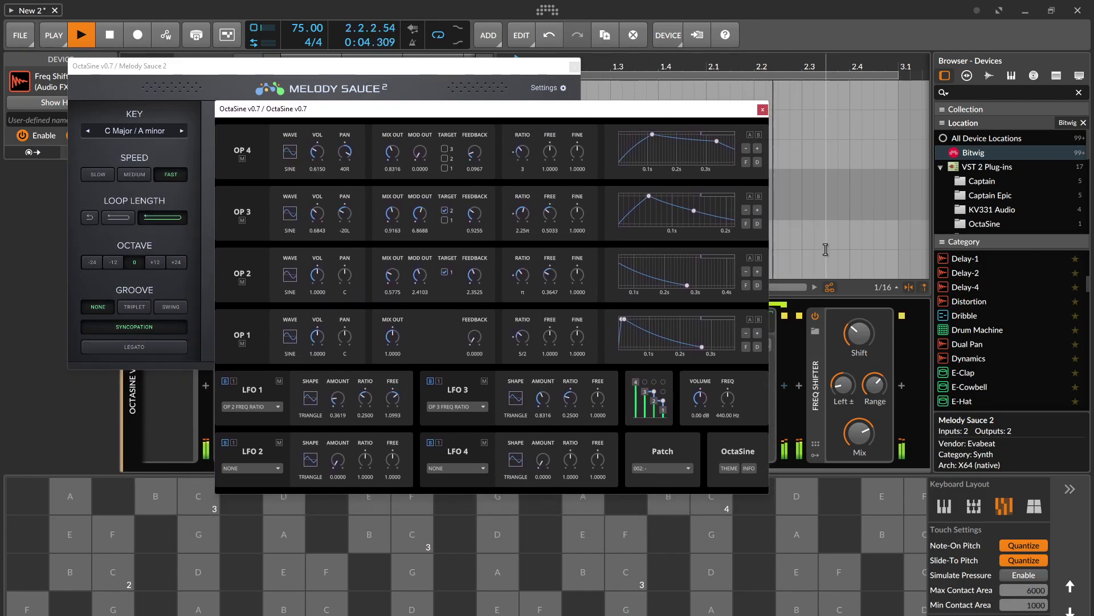
pyautogui.moveTo(359, 109); pyautogui.dragTo(474, 136)
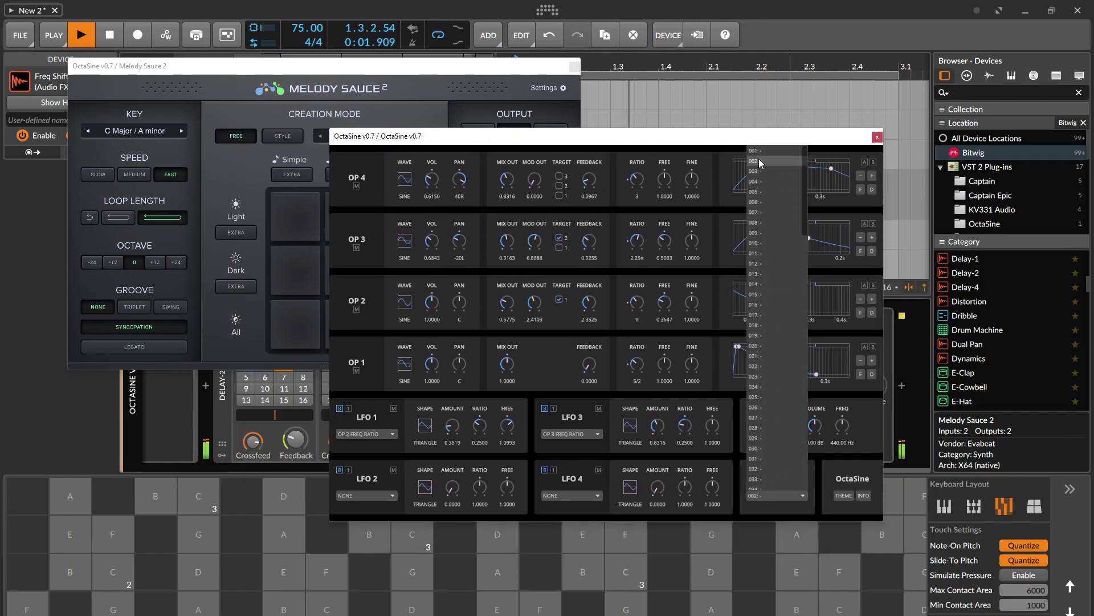
pyautogui.click(782, 494)
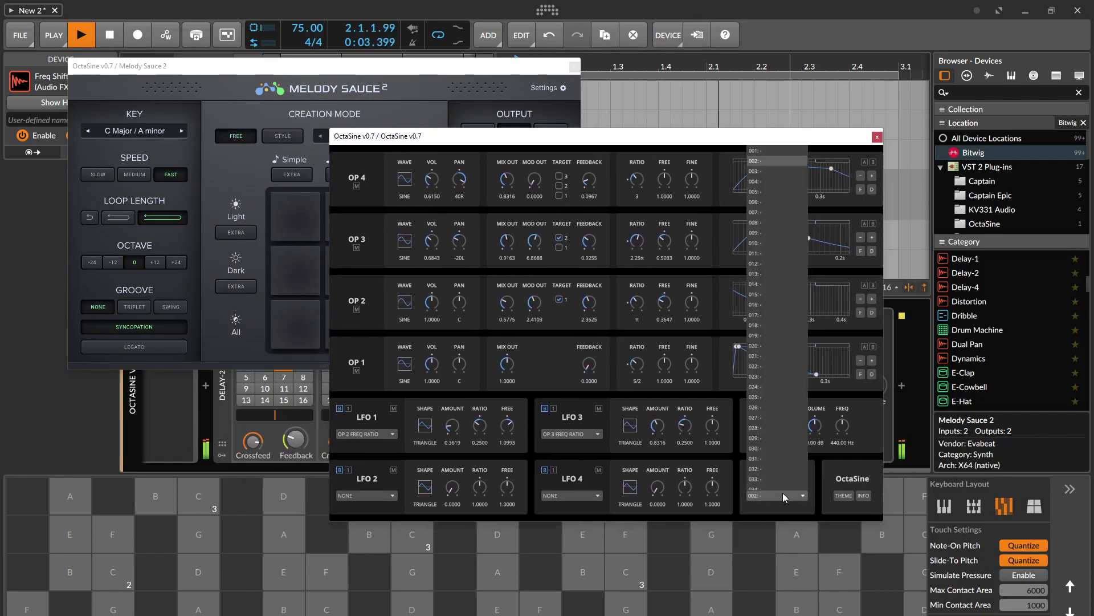
pyautogui.click(767, 150)
# Generate new melodies in Melody Sauce 2 and set its octave to -12, speed to Medium and key to Db Major / Bb minor
pyautogui.moveTo(348, 65); pyautogui.dragTo(298, 47)
pyautogui.click(309, 191)
pyautogui.click(341, 190)
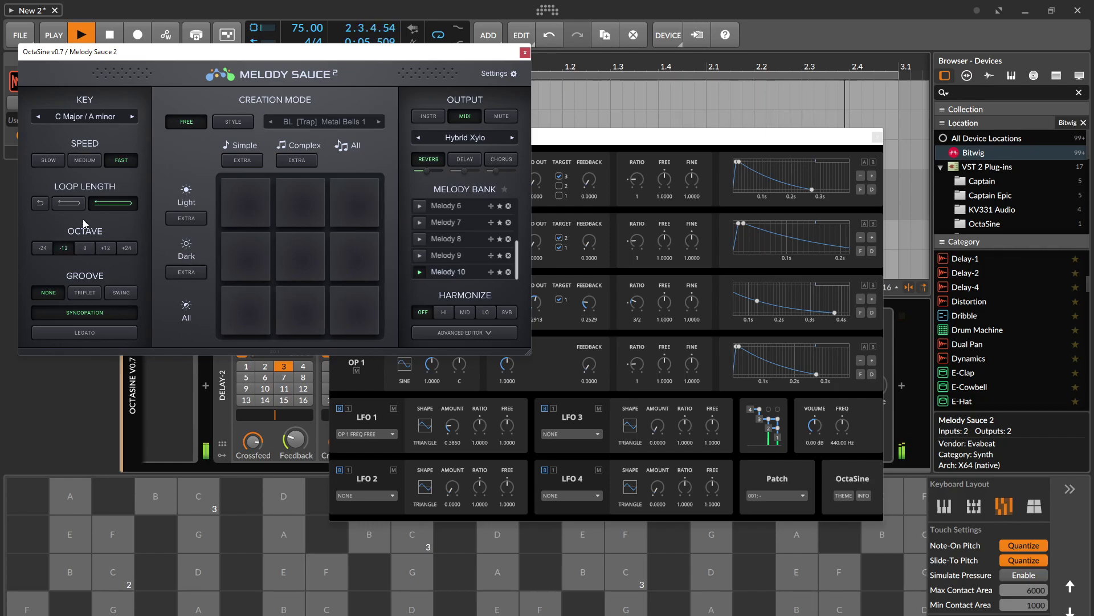
pyautogui.click(78, 162)
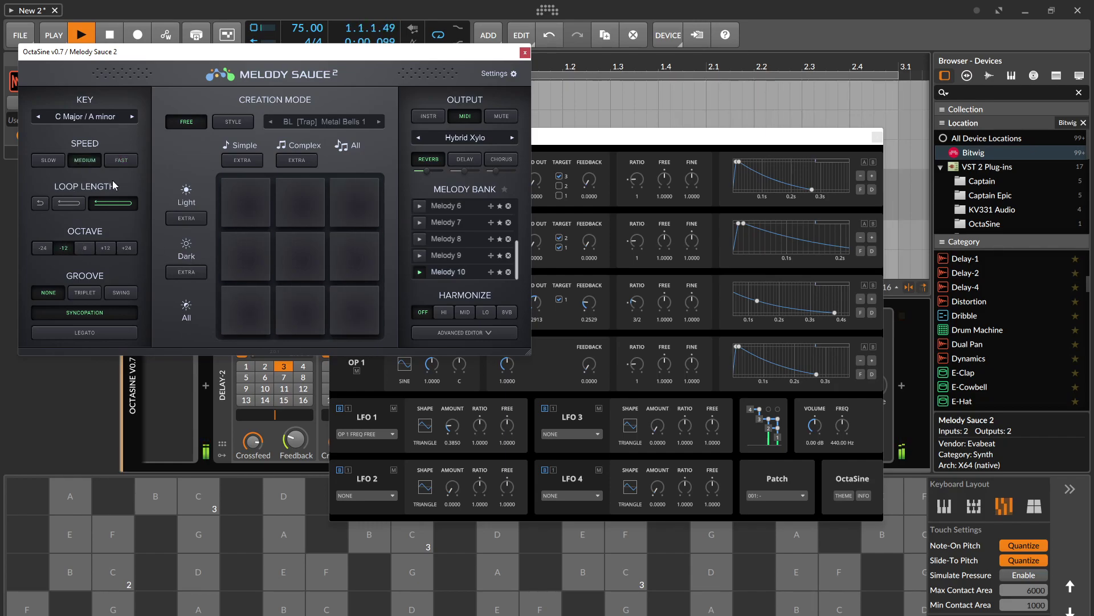
pyautogui.click(133, 117)
# Set the Melody Sauce 2 harmonization to Mid and bring the Freq Shifter end of the device chain into view
pyautogui.moveTo(656, 143); pyautogui.dragTo(465, 73)
pyautogui.click(466, 316)
pyautogui.click(754, 470)
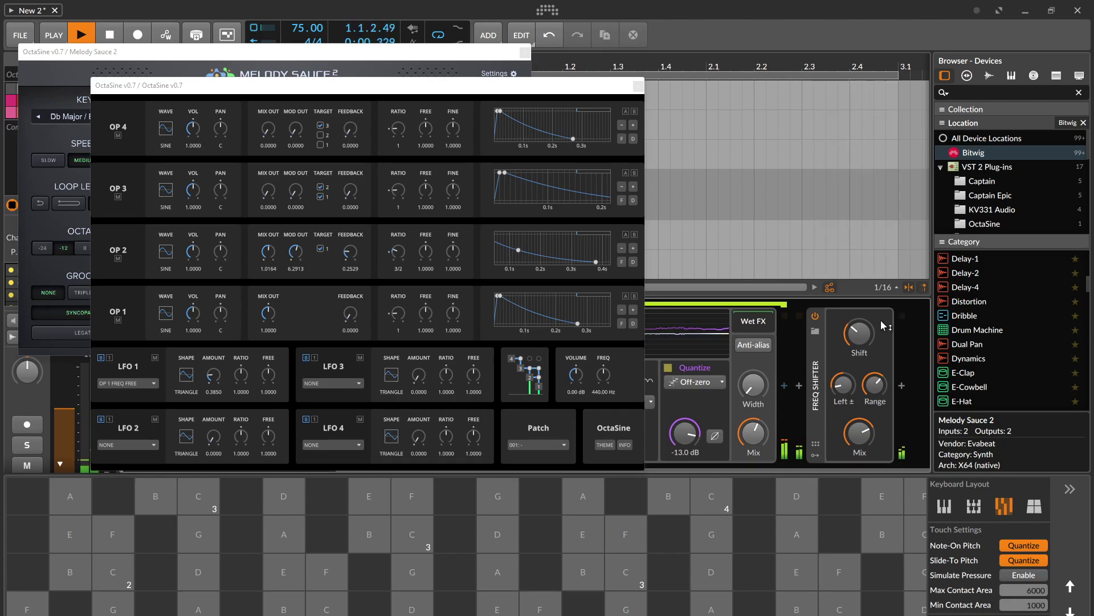
# Insert Bitwig's Convolution reverb after the Freq Shifter at the end of the OctaSine device chain
pyautogui.scroll(-5, 1000, 336)
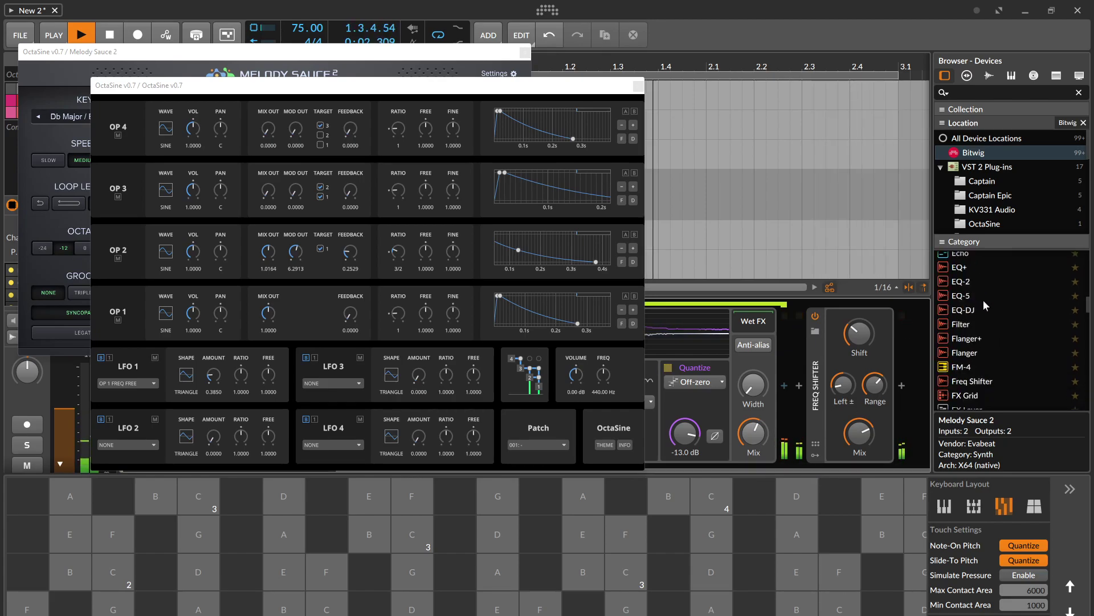
pyautogui.scroll(-10, 976, 338)
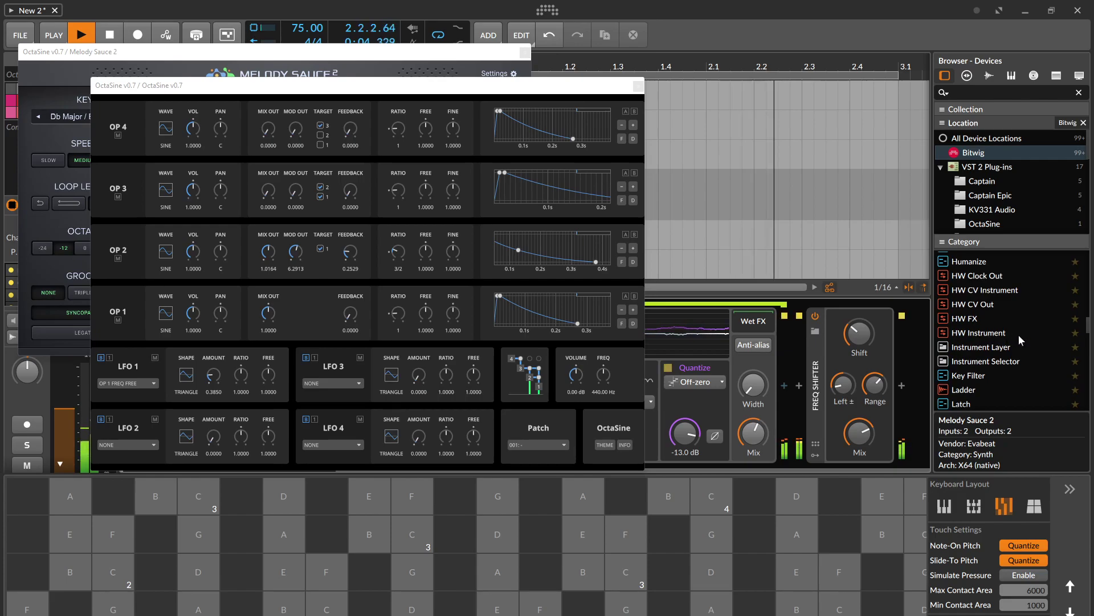
pyautogui.scroll(-10, 1019, 339)
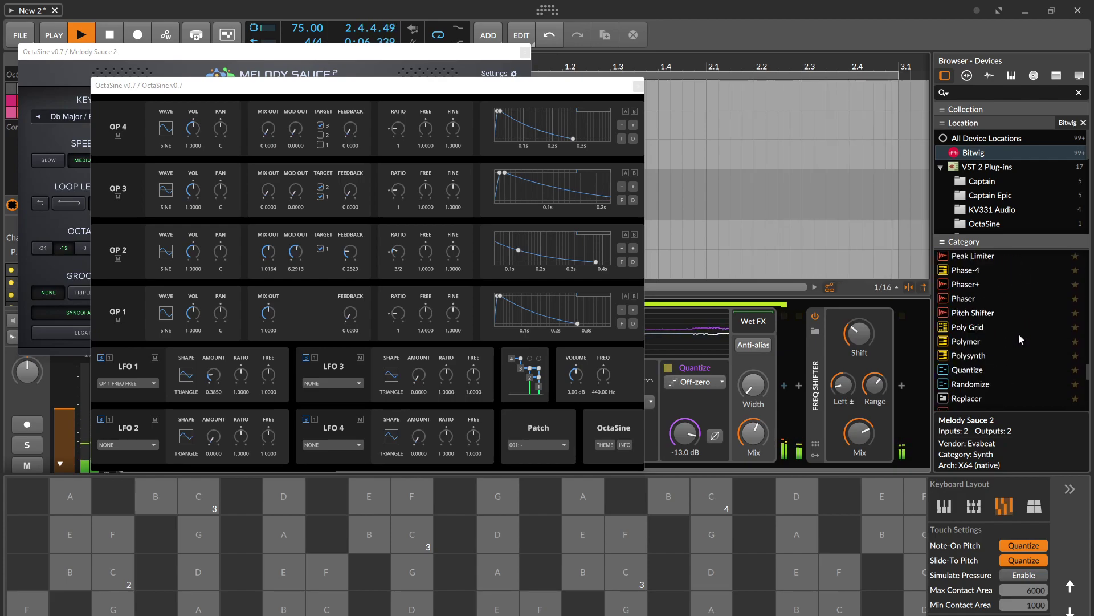
pyautogui.scroll(-3, 1010, 324)
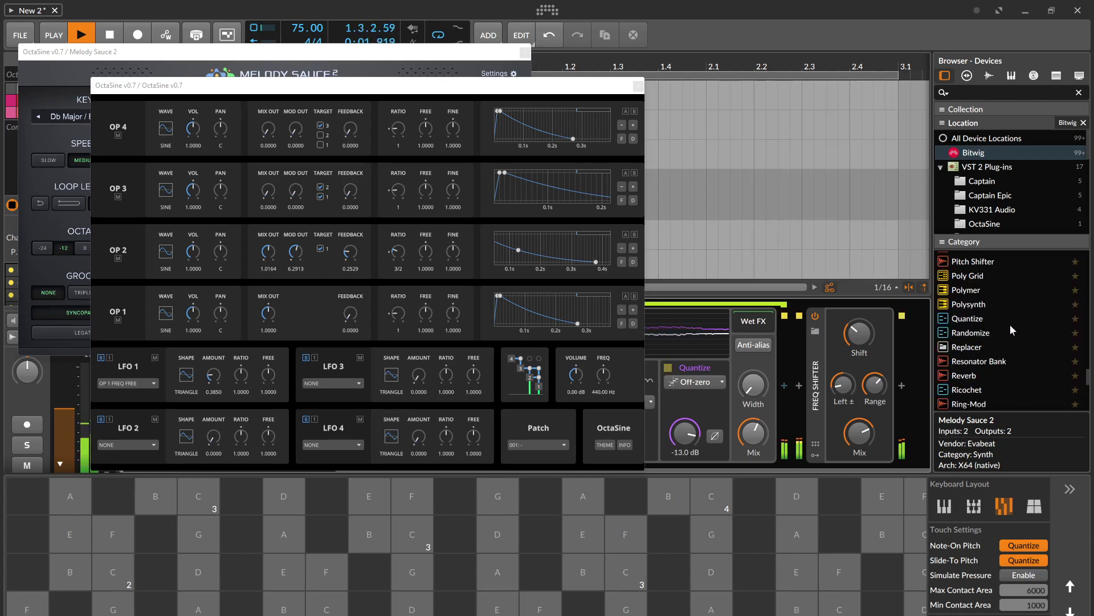
pyautogui.scroll(-3, 1011, 324)
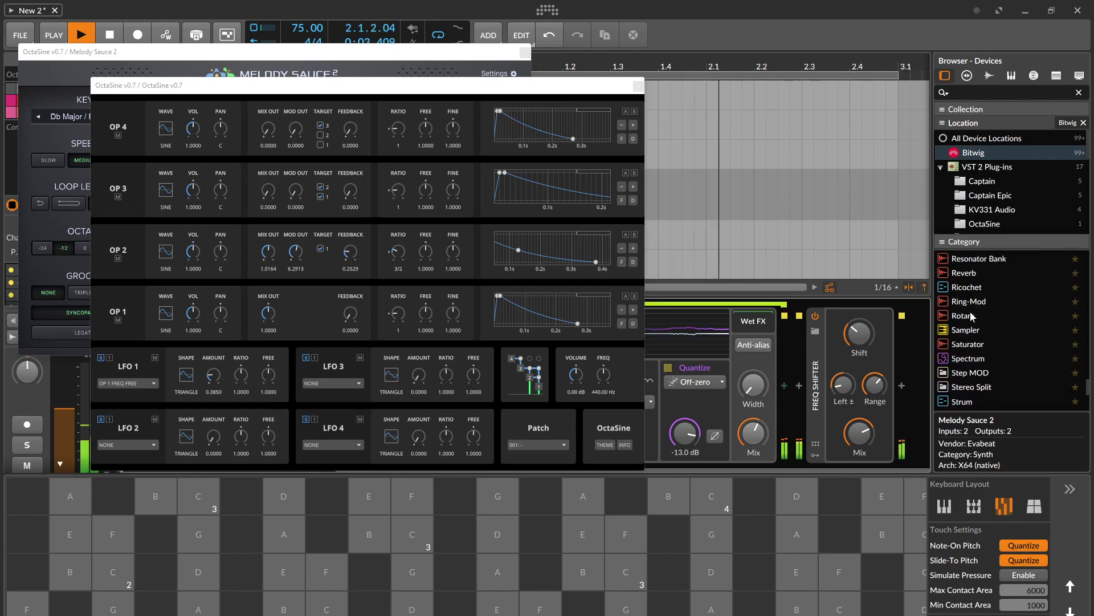
pyautogui.click(969, 274)
pyautogui.scroll(20, 969, 286)
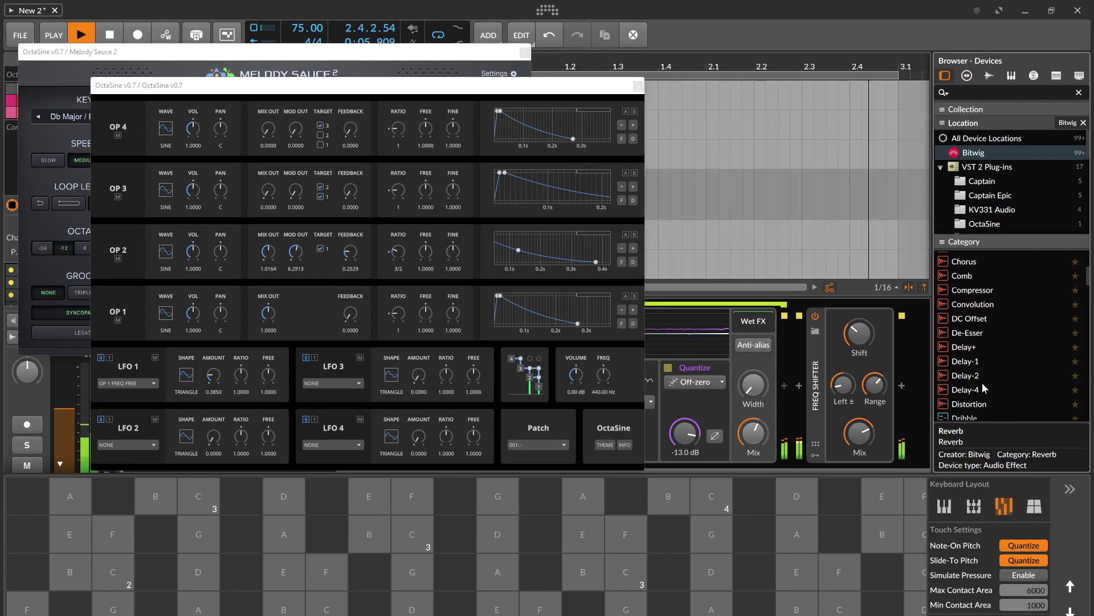
pyautogui.scroll(-2, 985, 387)
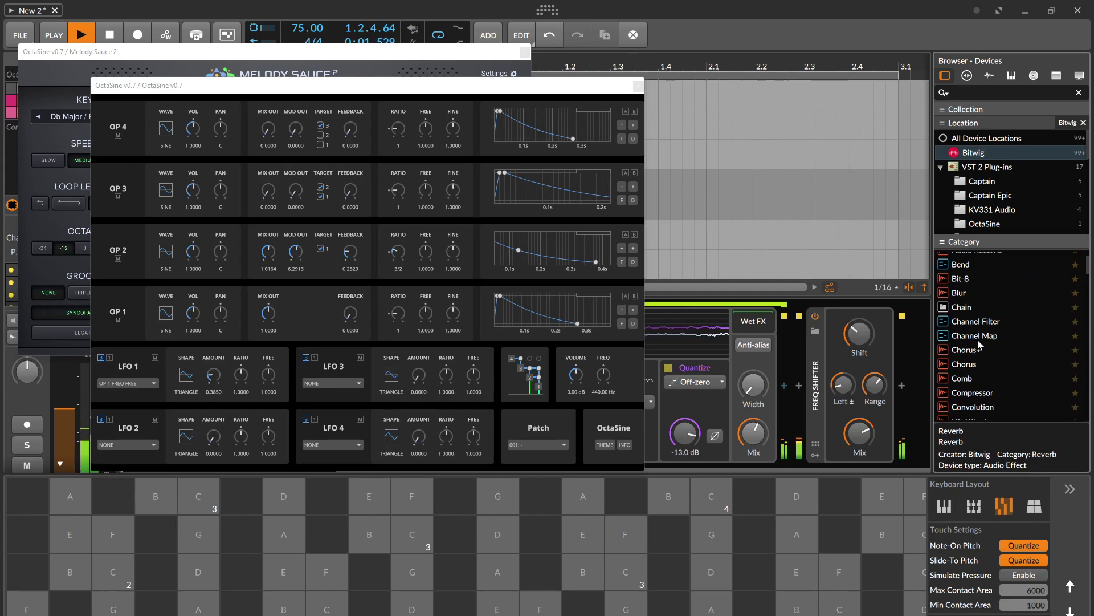
pyautogui.scroll(-4, 976, 339)
pyautogui.moveTo(975, 304); pyautogui.dragTo(919, 375)
pyautogui.moveTo(741, 467); pyautogui.dragTo(904, 453)
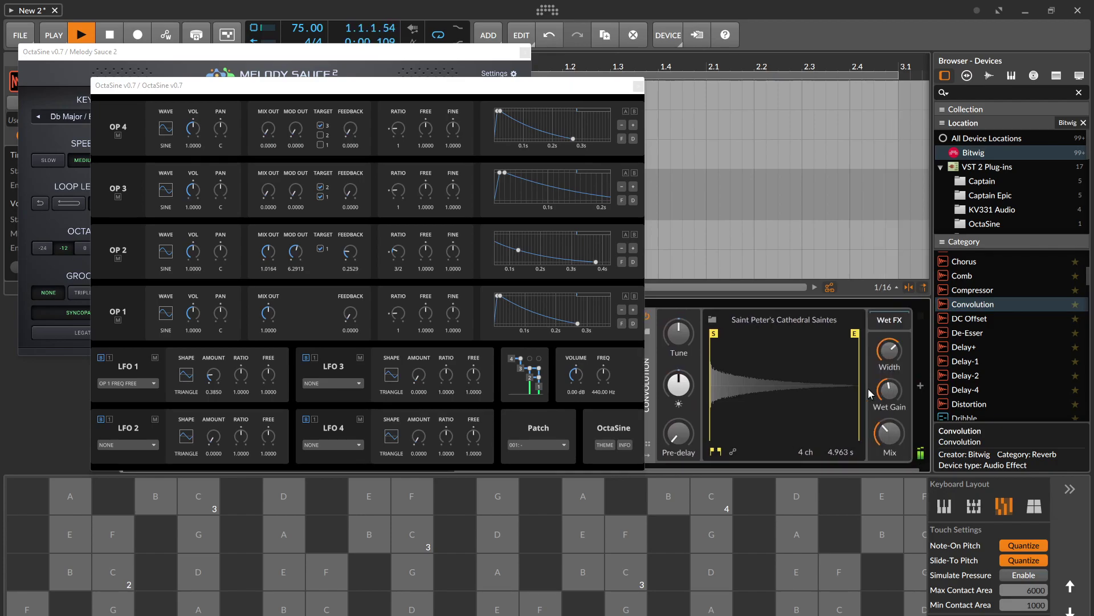
# Load the Austrian Spring - Density B impulse into the Convolution reverb
pyautogui.click(713, 325)
pyautogui.click(891, 134)
pyautogui.click(982, 289)
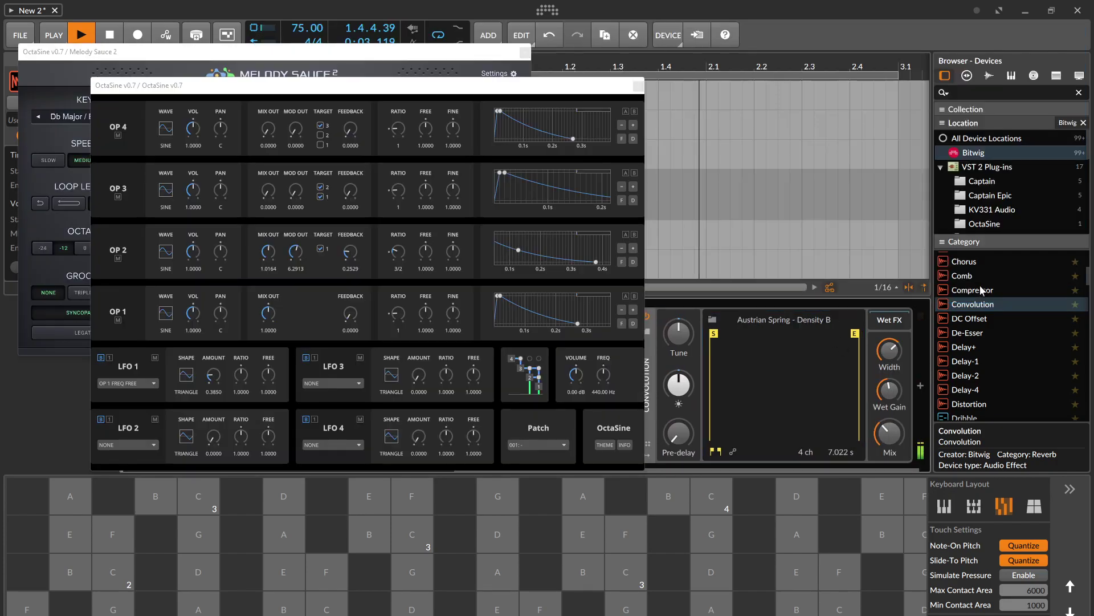
# Audition gated reverb and German Plate impulses for the Convolution device, and load Ghostly Reverse
pyautogui.click(713, 319)
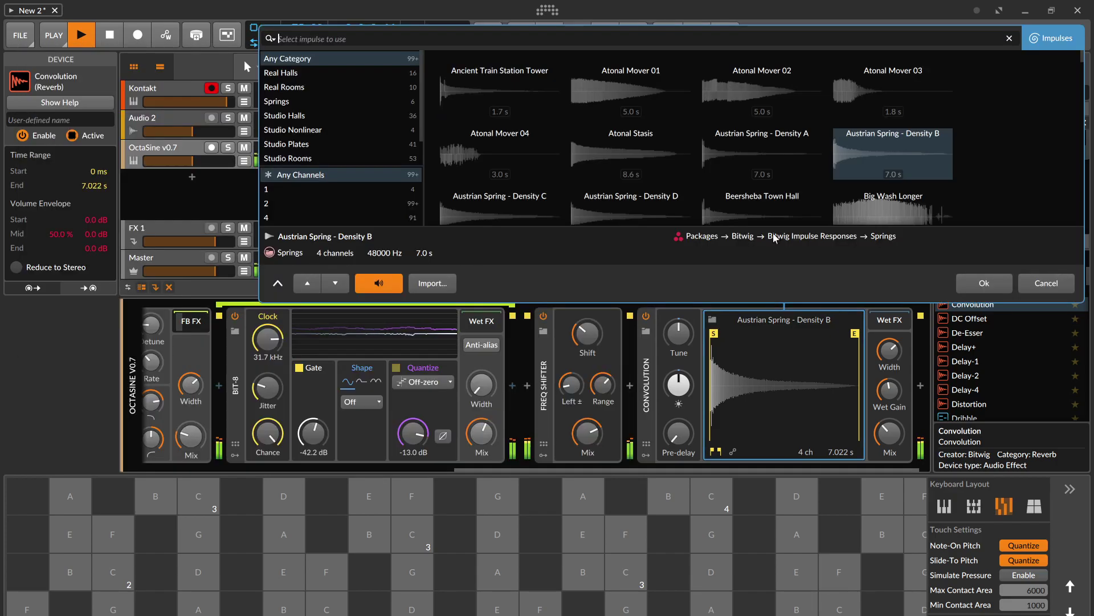
pyautogui.scroll(-5, 764, 155)
pyautogui.click(764, 155)
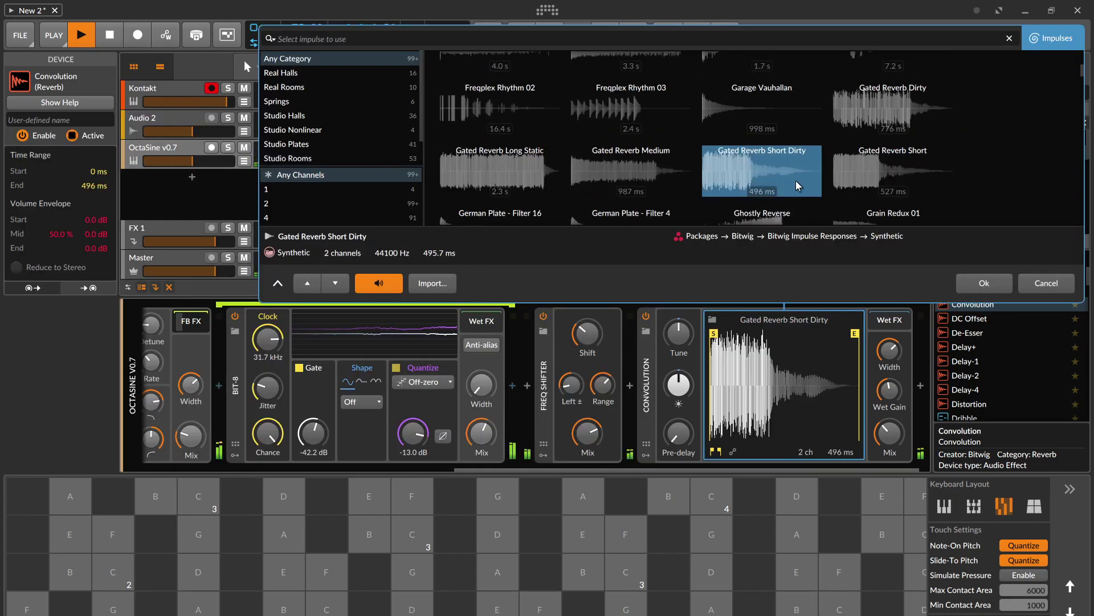
pyautogui.click(344, 277)
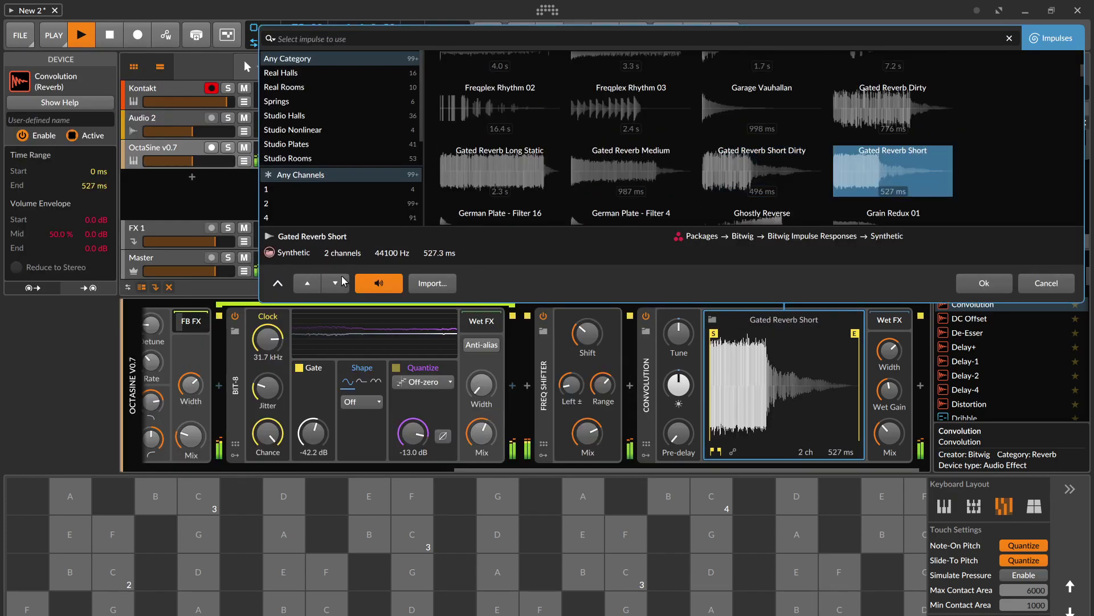
pyautogui.click(342, 283)
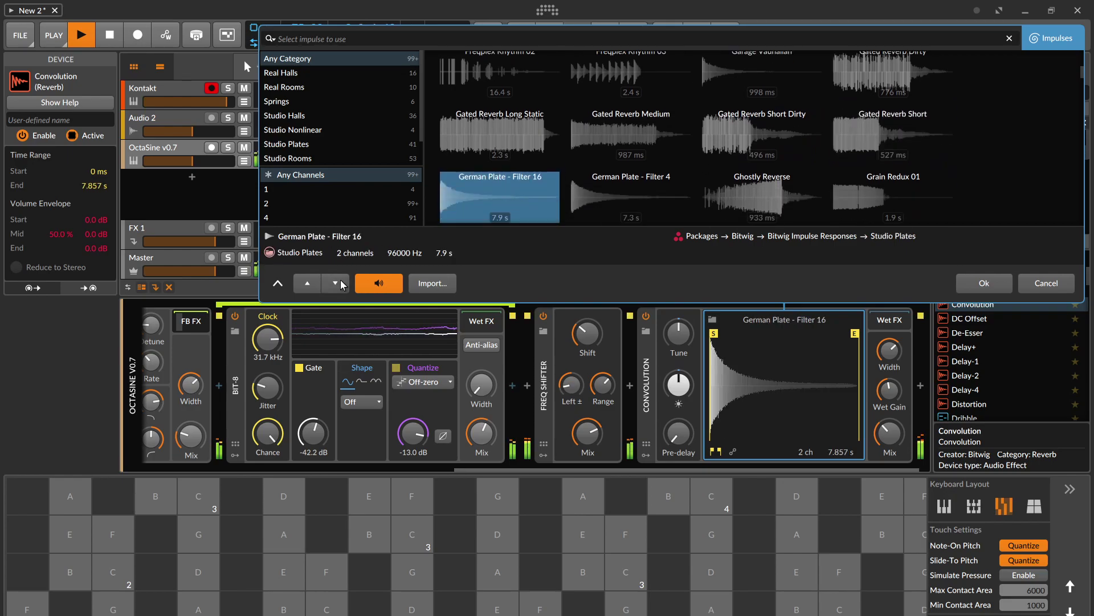
pyautogui.click(326, 292)
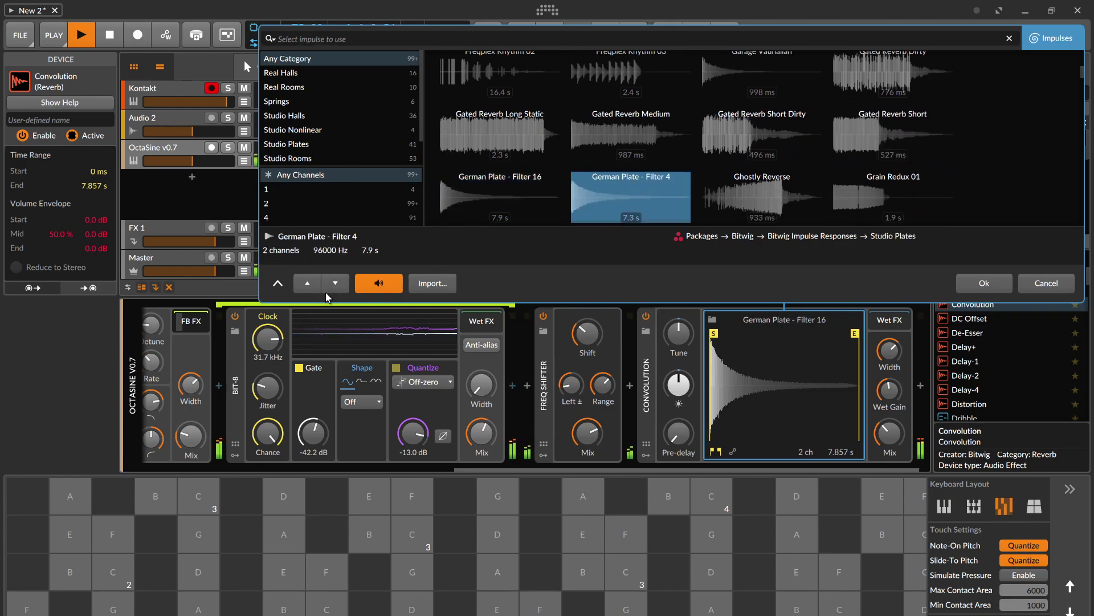
pyautogui.click(335, 283)
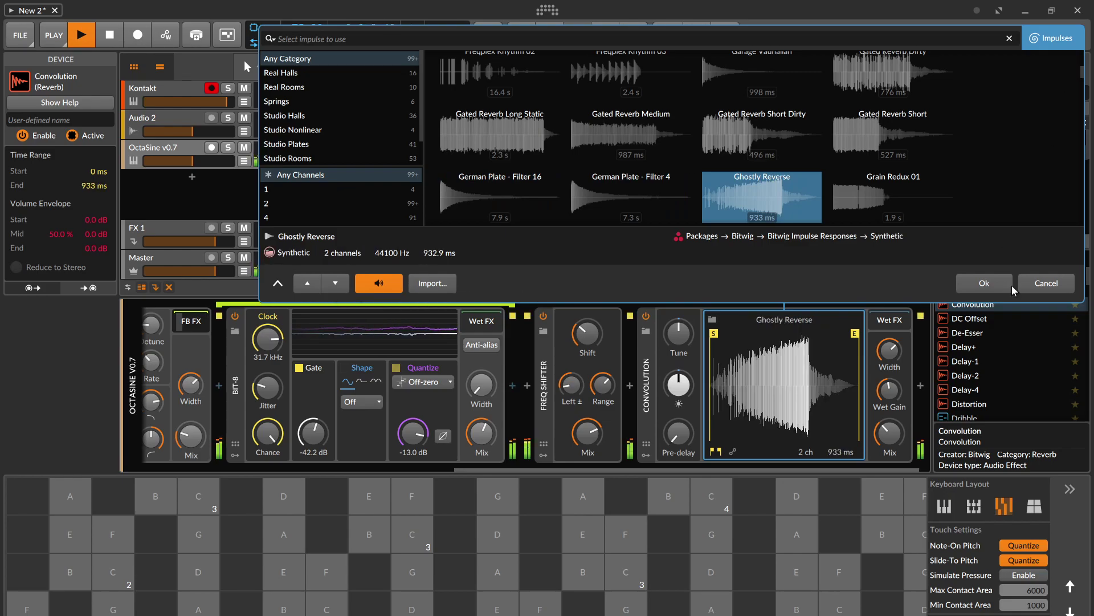
pyautogui.click(995, 284)
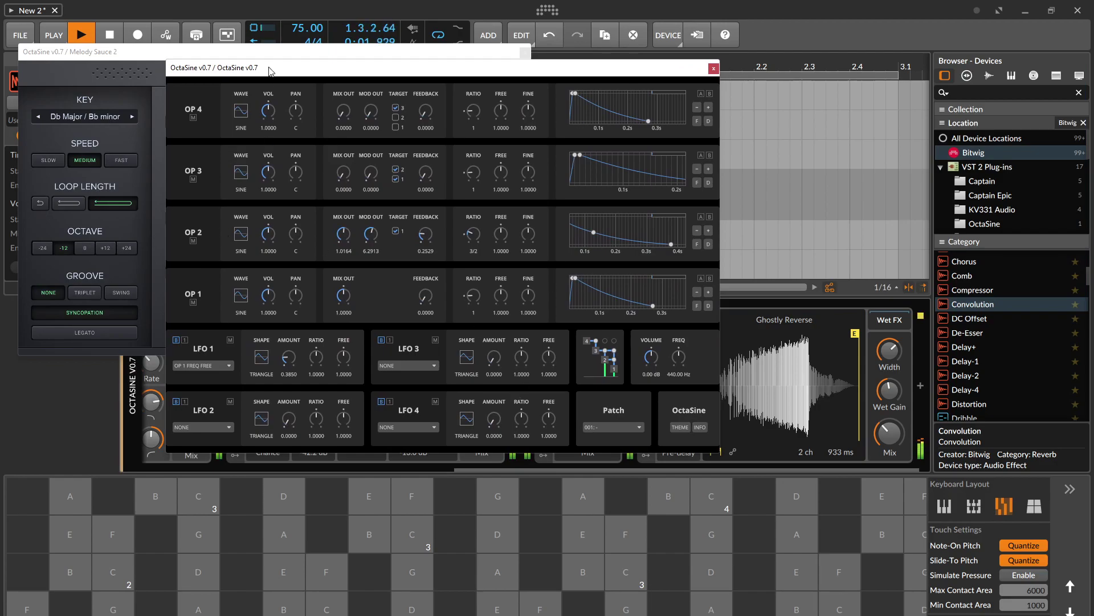
# Generate another melody in Melody Sauce 2 and arrange the OctaSine window so all its operators are accessible
pyautogui.moveTo(268, 72); pyautogui.dragTo(451, 111)
pyautogui.click(330, 241)
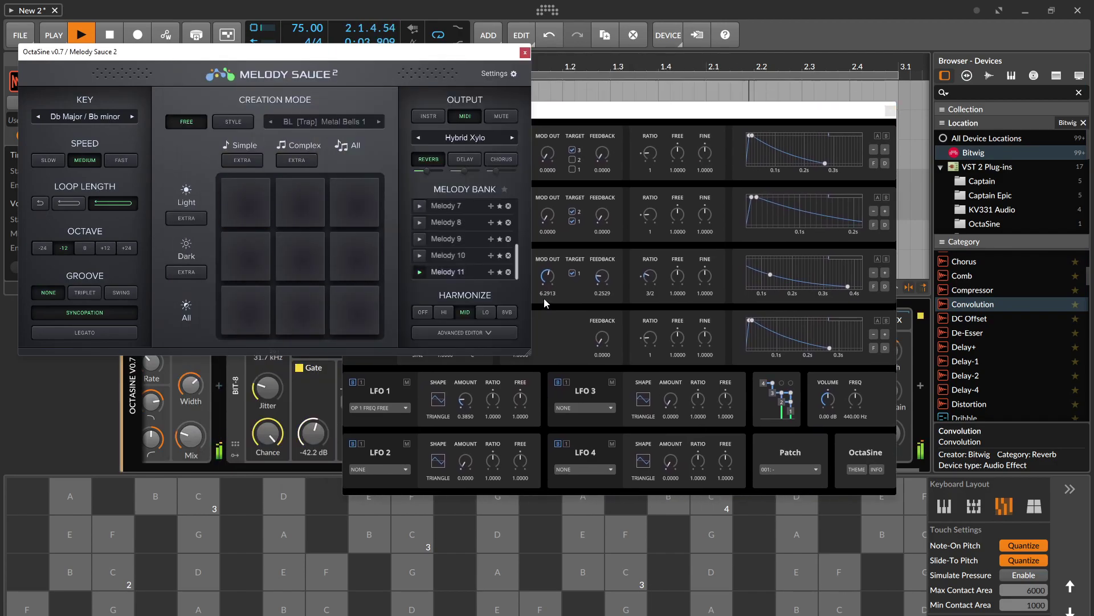
pyautogui.moveTo(630, 119); pyautogui.dragTo(635, 130)
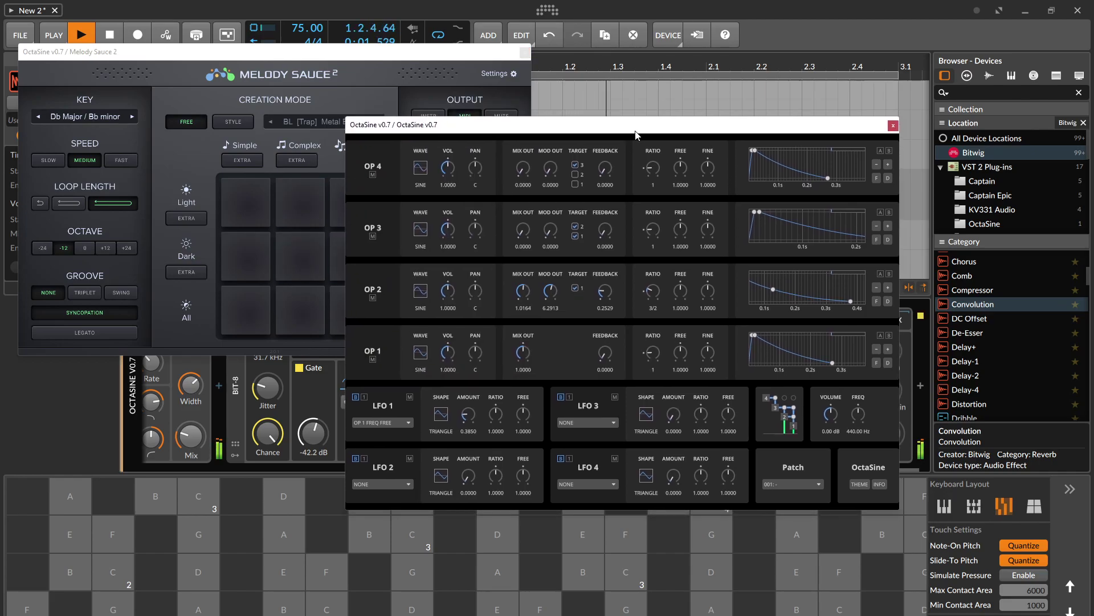
# Set OctaSine's OP 4 to pan 21L, Mix Out 1.0549 and Mod Out 1.1975, and OP 3 to pan 25R and Mix Out 1.0626
pyautogui.moveTo(469, 171); pyautogui.dragTo(474, 201)
pyautogui.moveTo(519, 134); pyautogui.dragTo(519, 104)
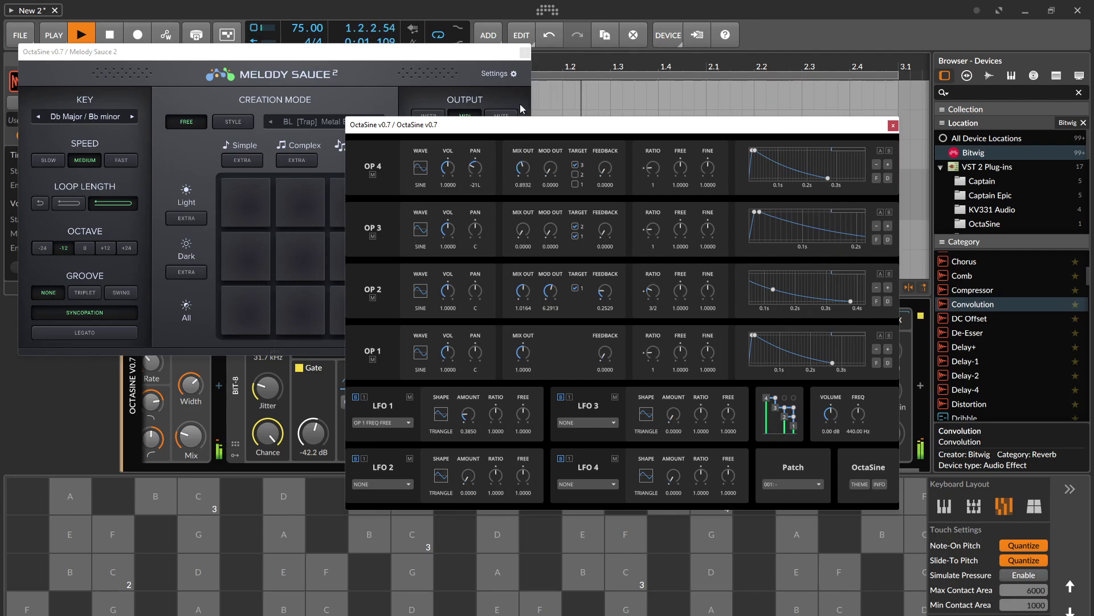
pyautogui.moveTo(522, 231); pyautogui.dragTo(523, 219)
pyautogui.moveTo(474, 248); pyautogui.dragTo(475, 266)
pyautogui.moveTo(472, 208); pyautogui.dragTo(470, 190)
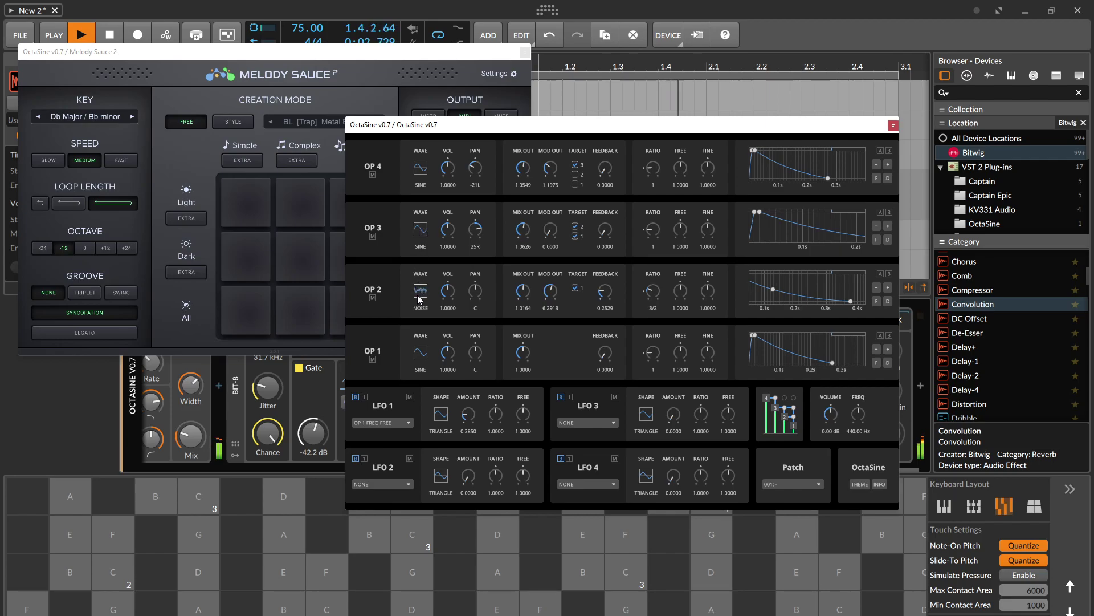
# Set OP 2 to Noise wave, Mix Out 0.6853, pan 20R and Free 2.8048, and lengthen the OP 4 attack and reshape the OP 2 envelope
pyautogui.moveTo(523, 292); pyautogui.dragTo(520, 311)
pyautogui.moveTo(476, 281); pyautogui.dragTo(474, 265)
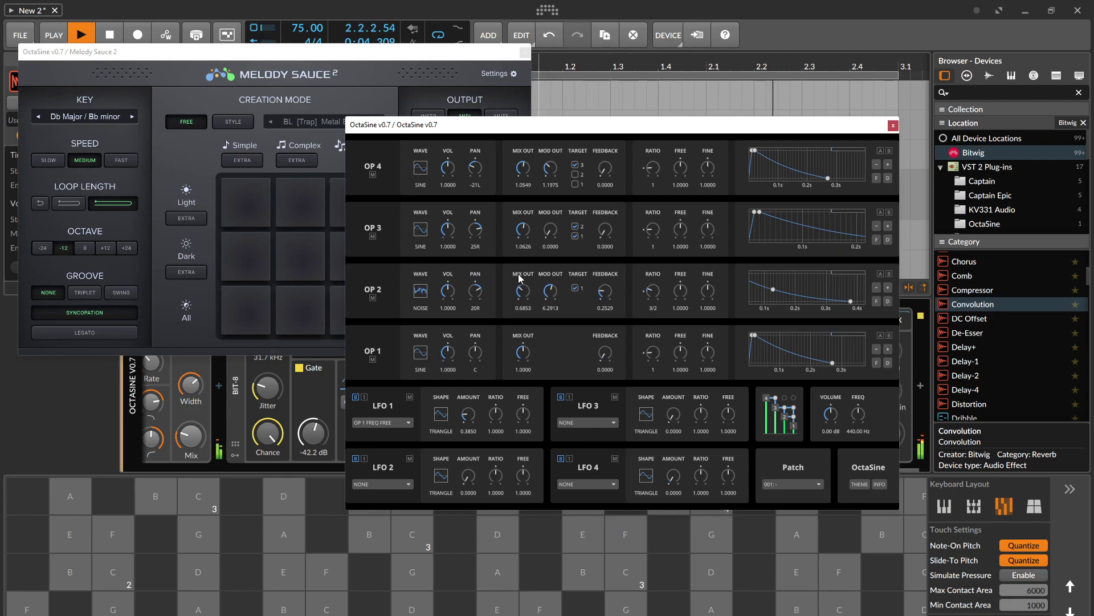
pyautogui.moveTo(755, 150); pyautogui.dragTo(789, 150)
pyautogui.moveTo(775, 290); pyautogui.dragTo(837, 286)
pyautogui.moveTo(682, 290); pyautogui.dragTo(687, 261)
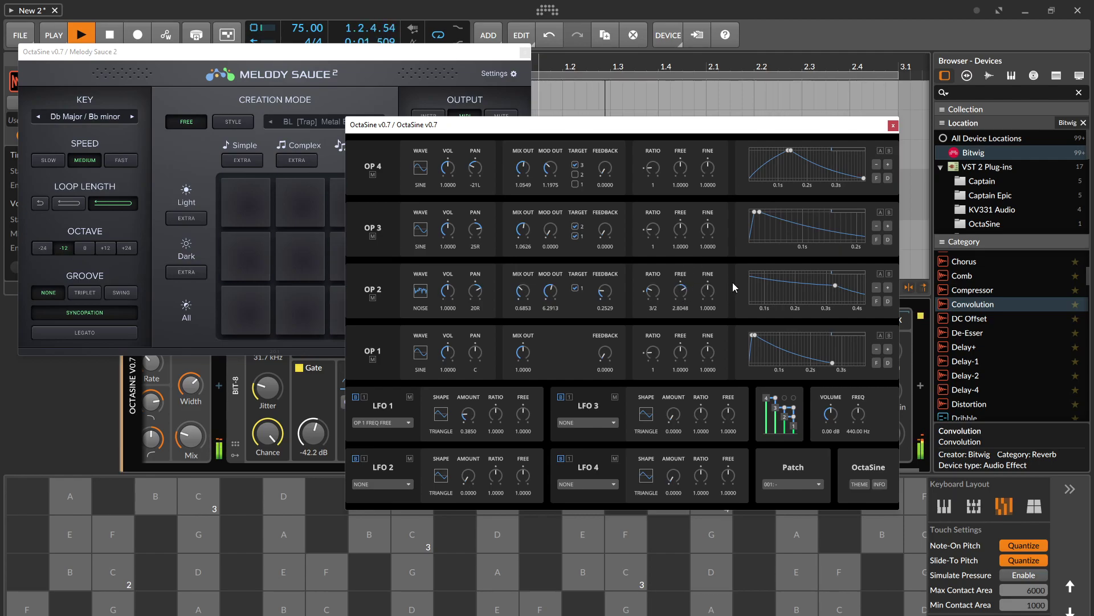
# Stop playback, reset the playhead to the start of the song and close the OctaSine window
pyautogui.click(331, 72)
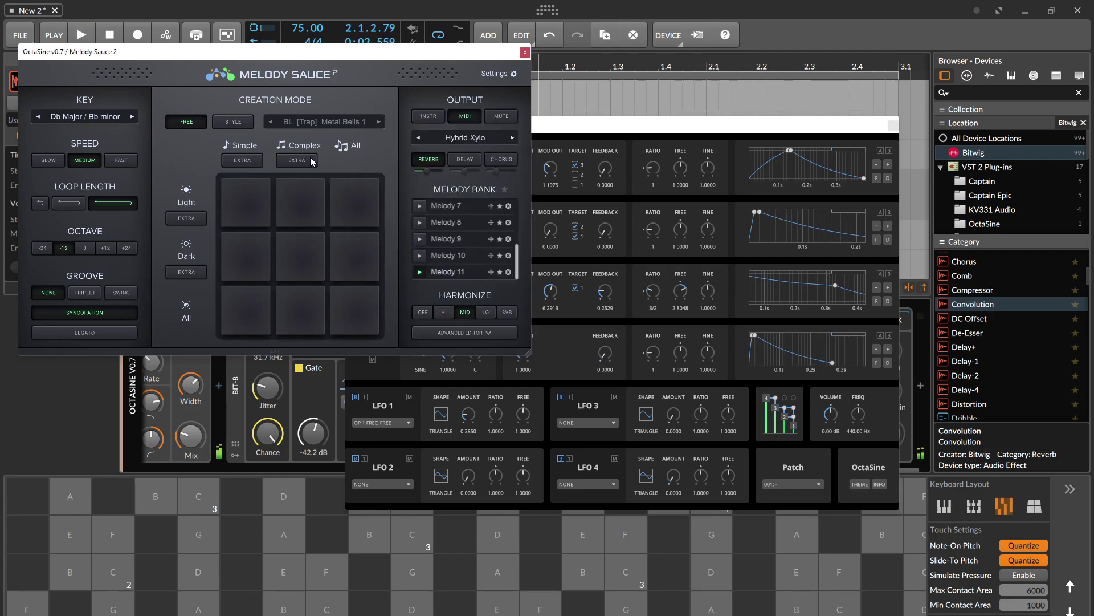
pyautogui.moveTo(754, 135); pyautogui.dragTo(669, 122)
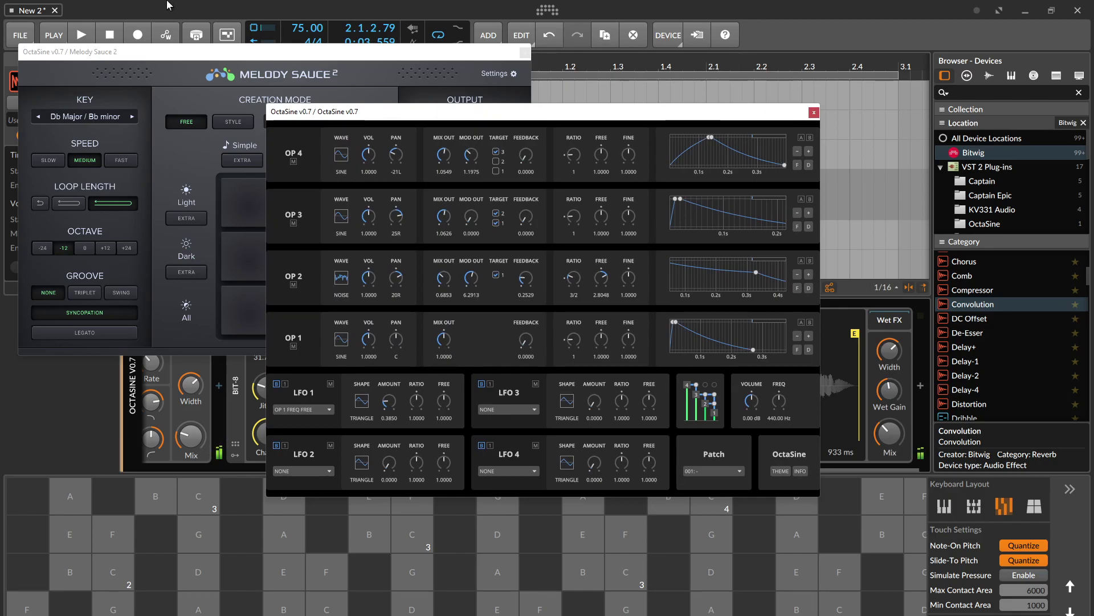
pyautogui.click(117, 31)
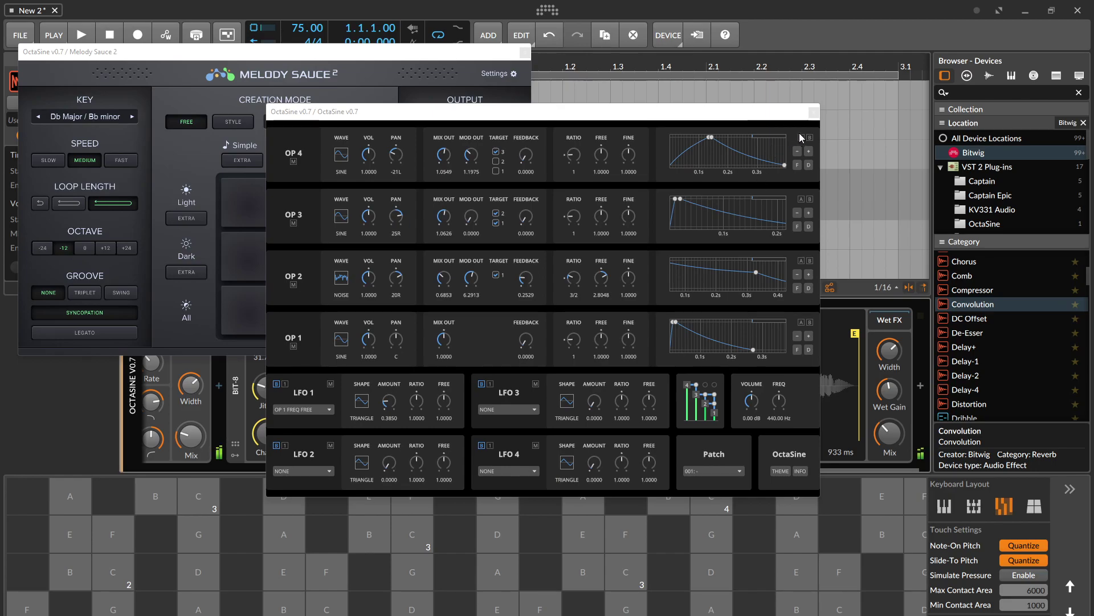
pyautogui.click(815, 122)
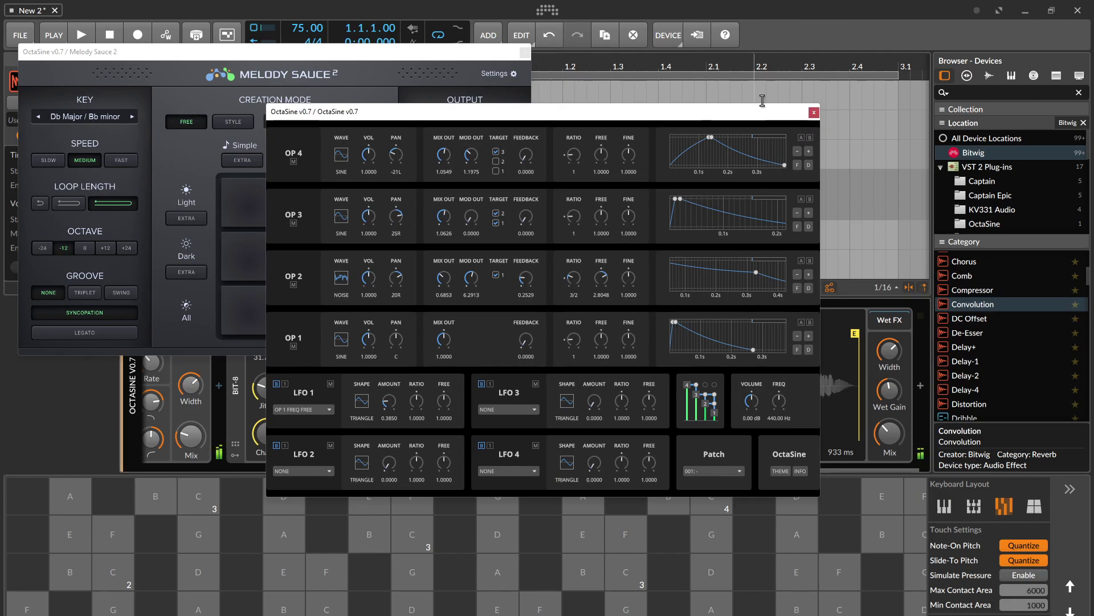
pyautogui.click(814, 112)
# Bypass the Convolution and Freq Shifter effects, and toggle Bit-8 off and back on
pyautogui.click(647, 317)
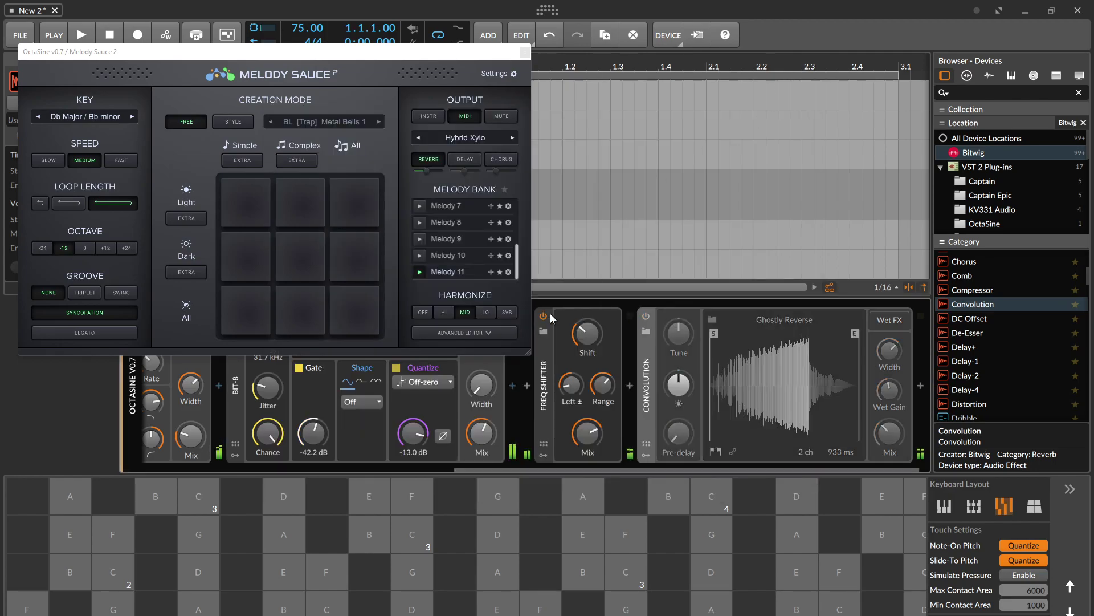
pyautogui.click(543, 315)
pyautogui.moveTo(460, 55); pyautogui.dragTo(599, 353)
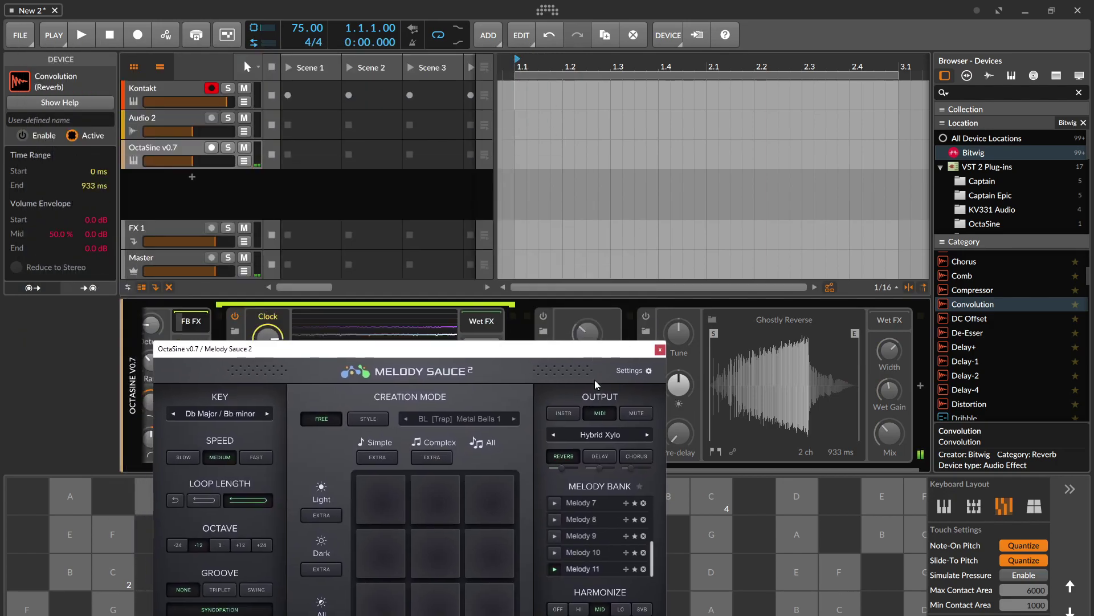
pyautogui.moveTo(298, 345); pyautogui.dragTo(449, 107)
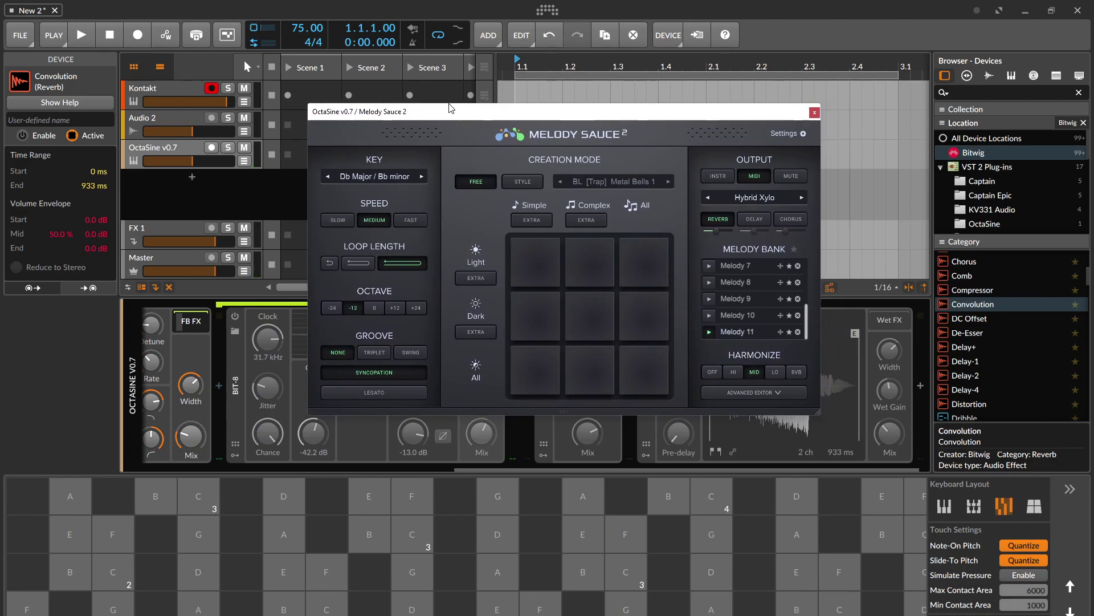
pyautogui.moveTo(451, 108); pyautogui.dragTo(721, 345)
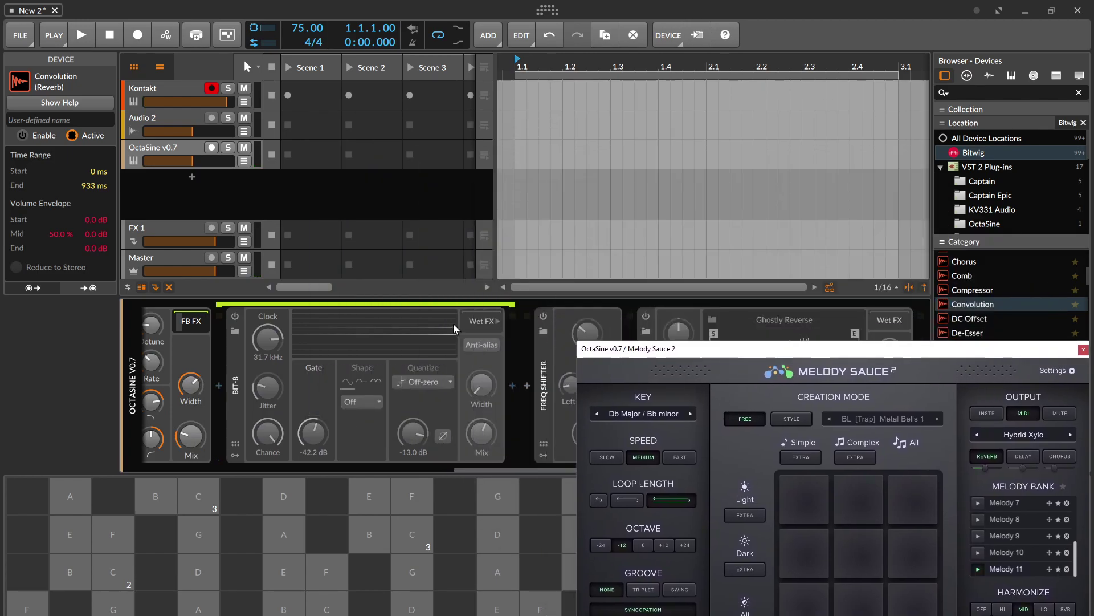
pyautogui.click(234, 316)
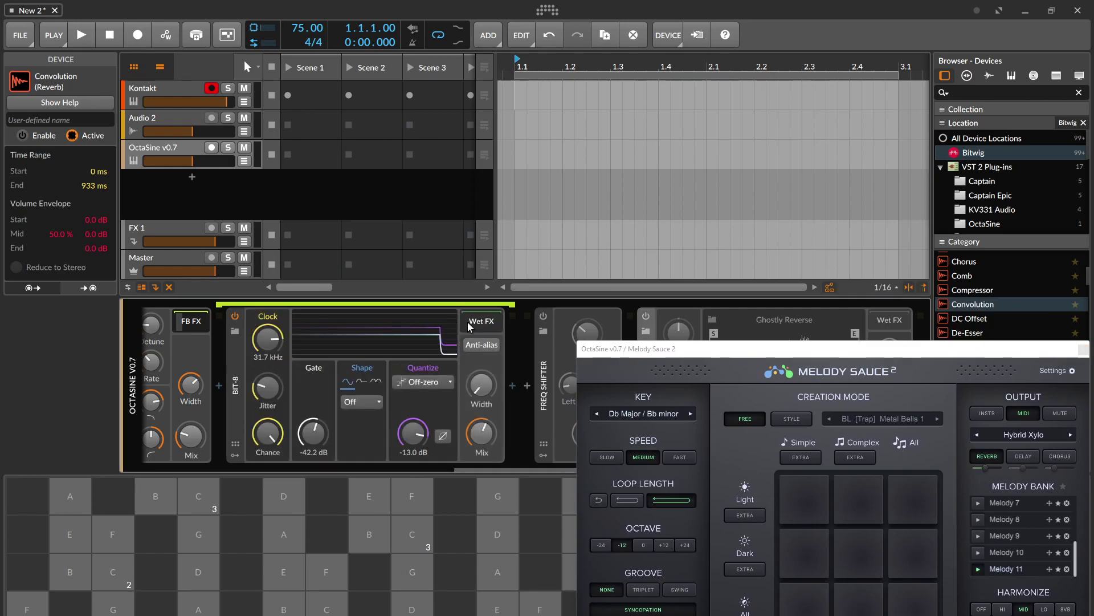
pyautogui.click(513, 386)
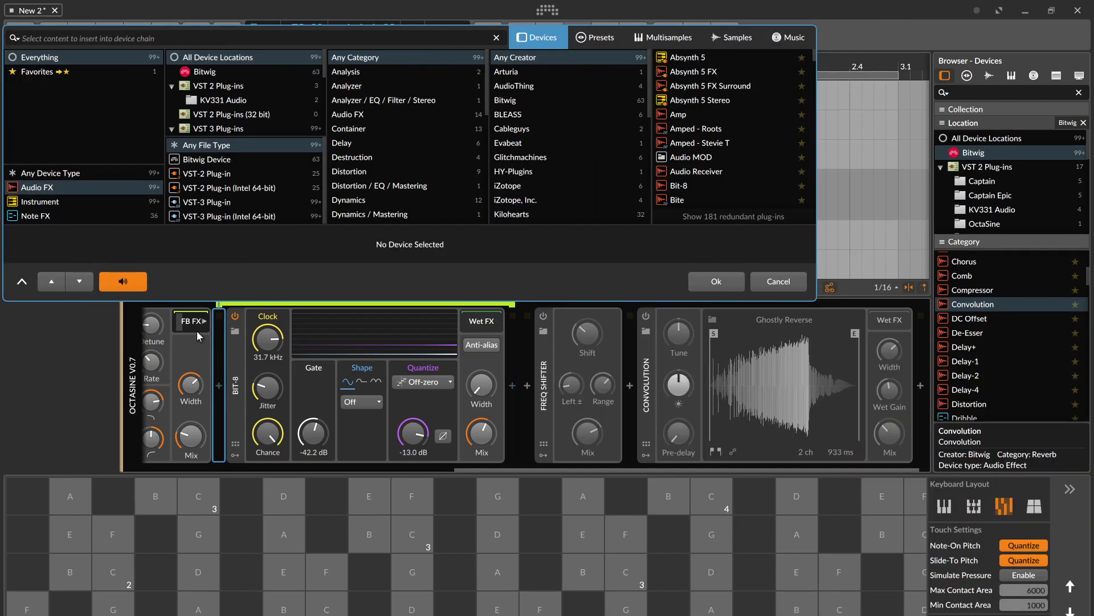
pyautogui.click(197, 329)
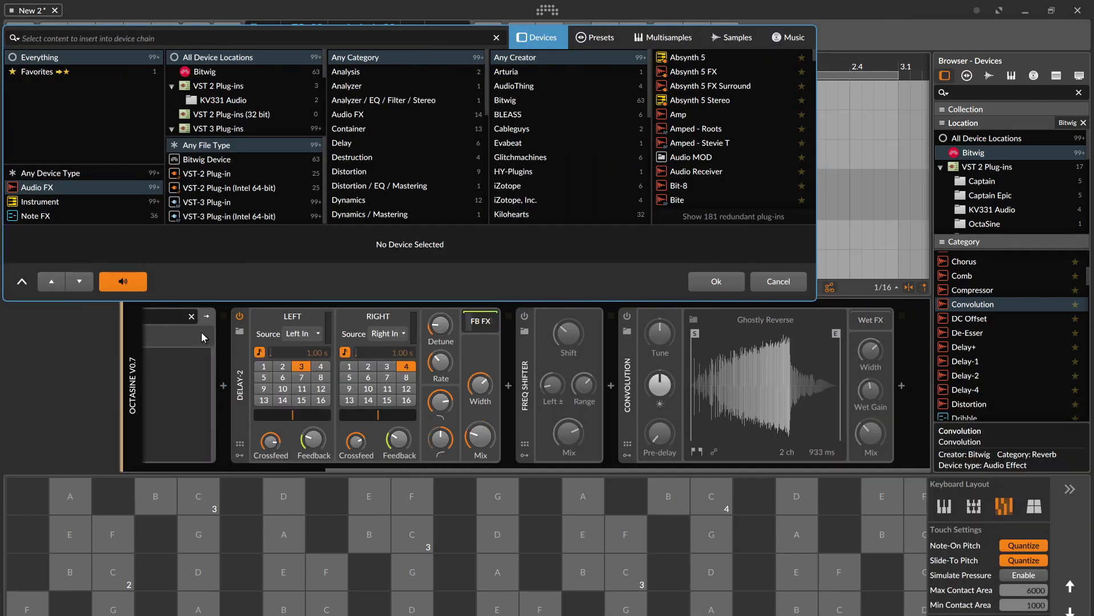
pyautogui.click(792, 283)
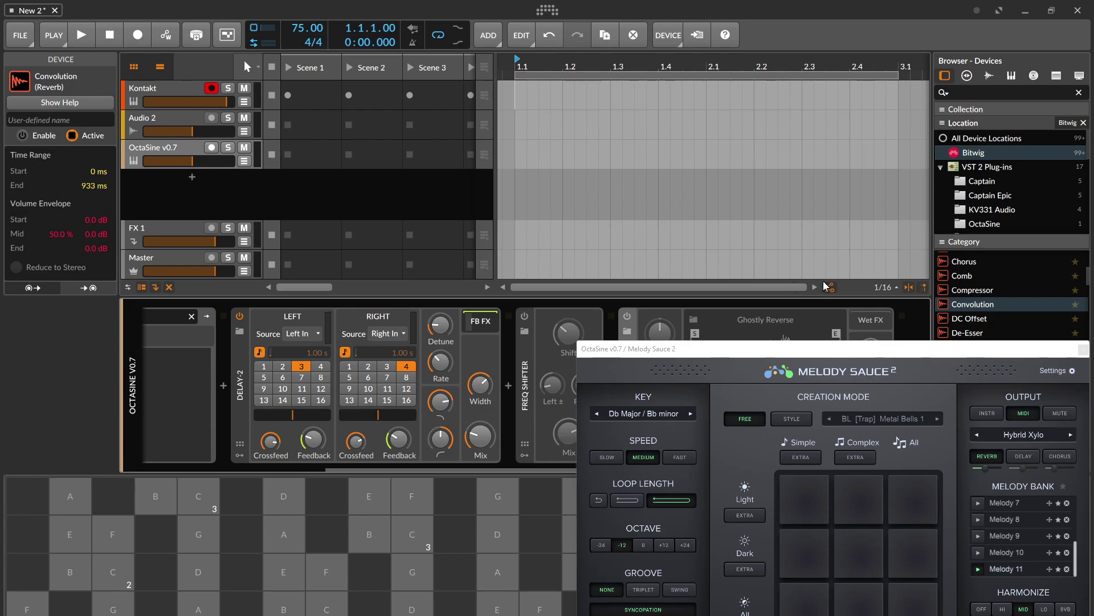
# Expand Delay-2's FB FX chain to show the nested Bit-8, and reposition the Melody Sauce 2 window over the arrangement
pyautogui.moveTo(775, 350); pyautogui.dragTo(769, 541)
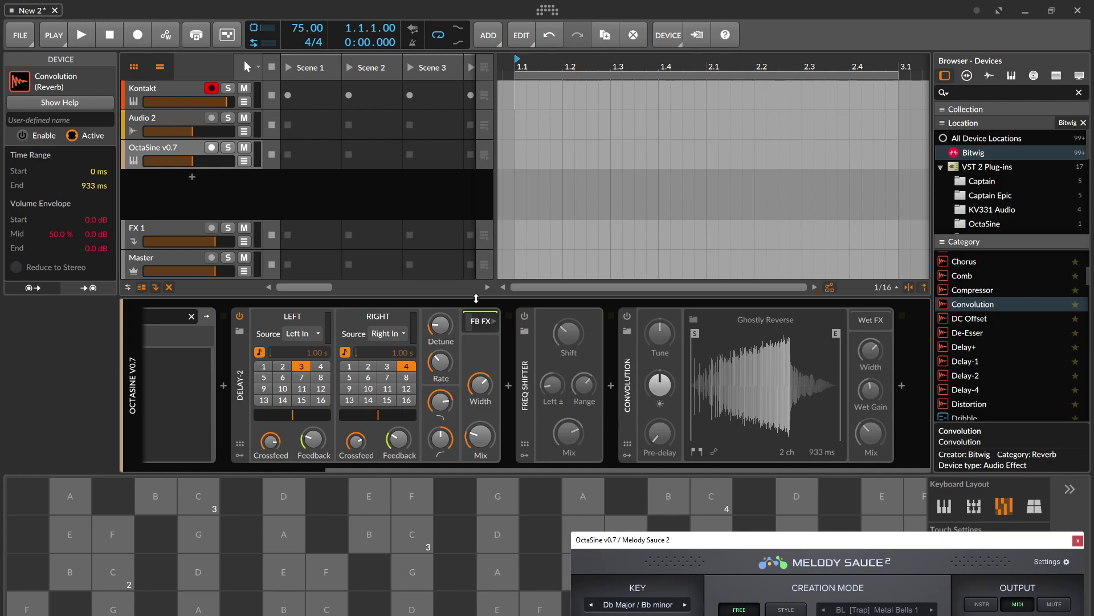
pyautogui.click(472, 331)
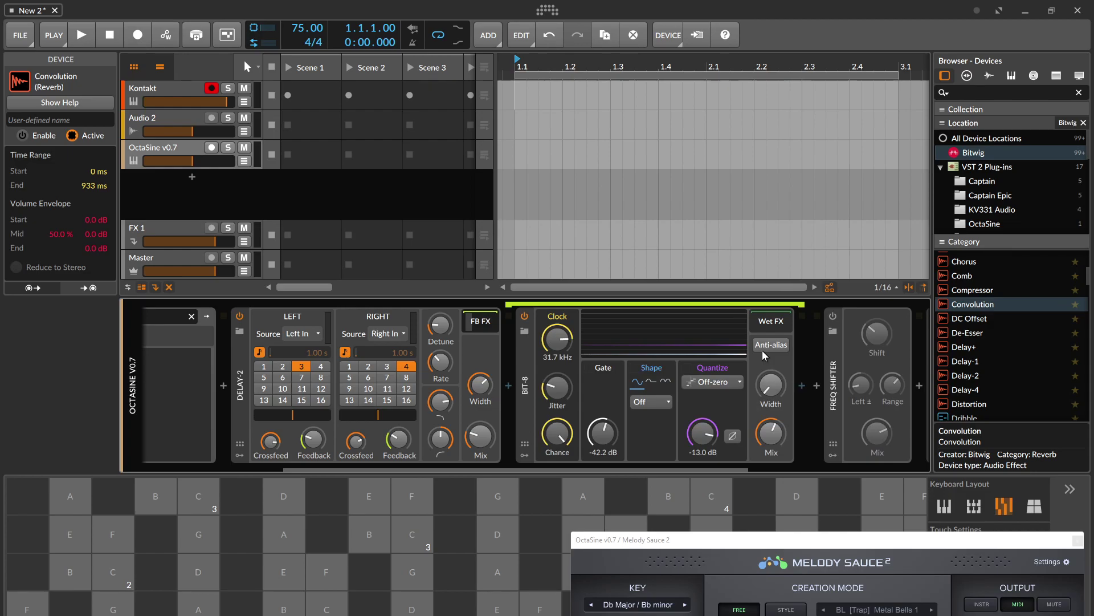
pyautogui.moveTo(798, 537); pyautogui.dragTo(354, 234)
pyautogui.click(457, 182)
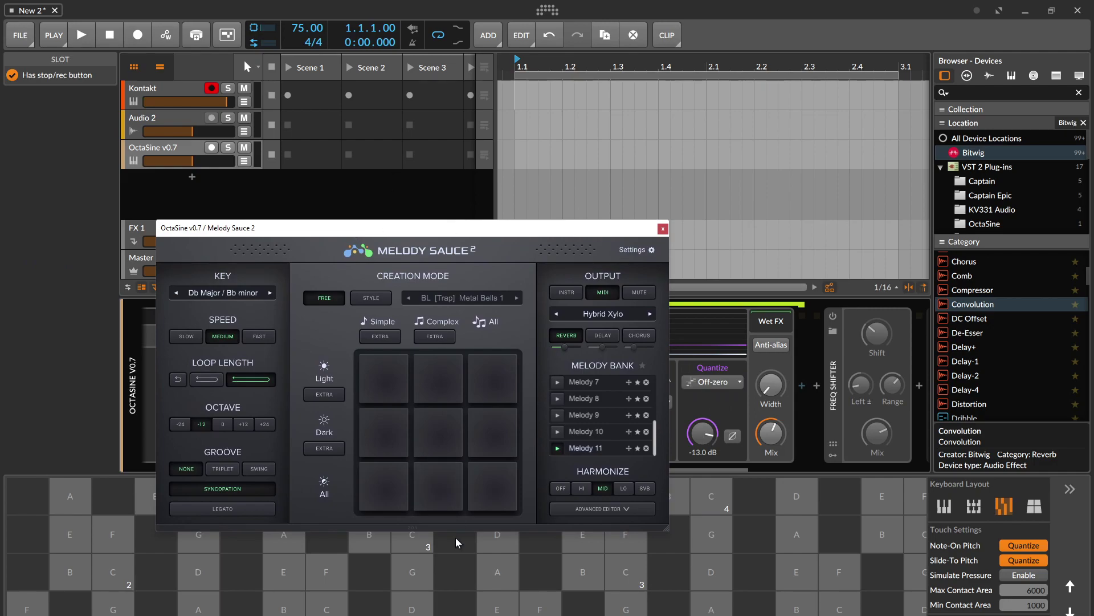
# Switch to the OctaSine website in Chrome and go back up to the latest release section of its home page
pyautogui.click(534, 615)
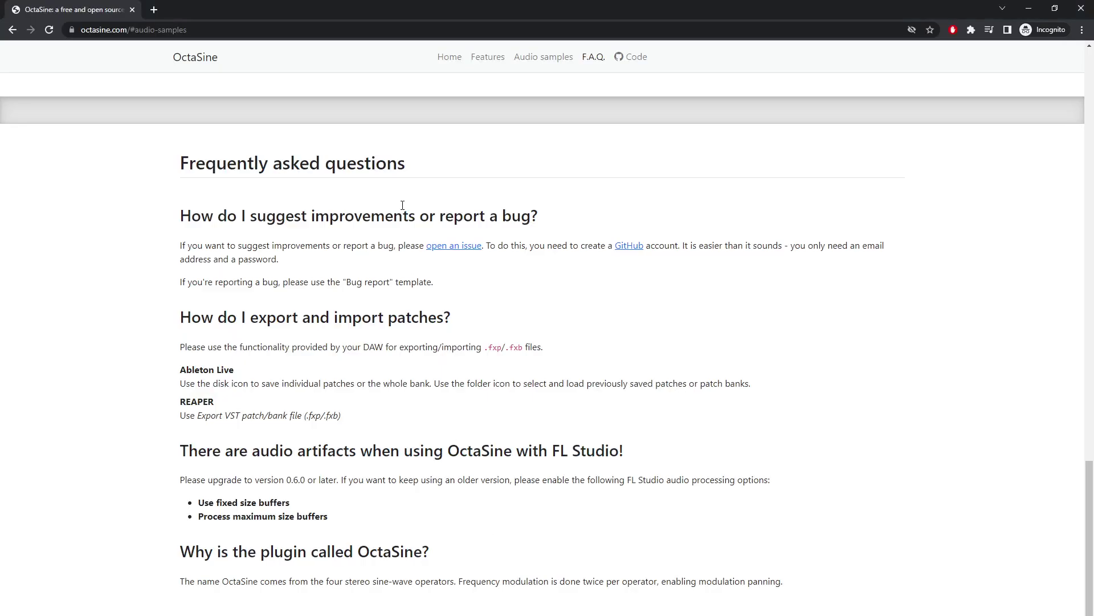
pyautogui.scroll(20, 402, 211)
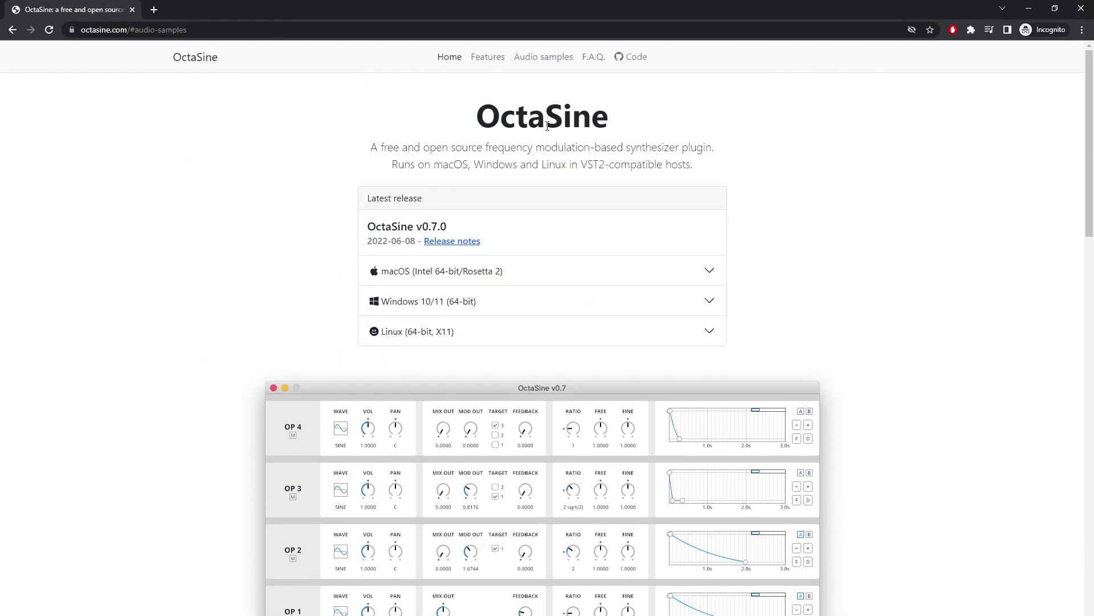